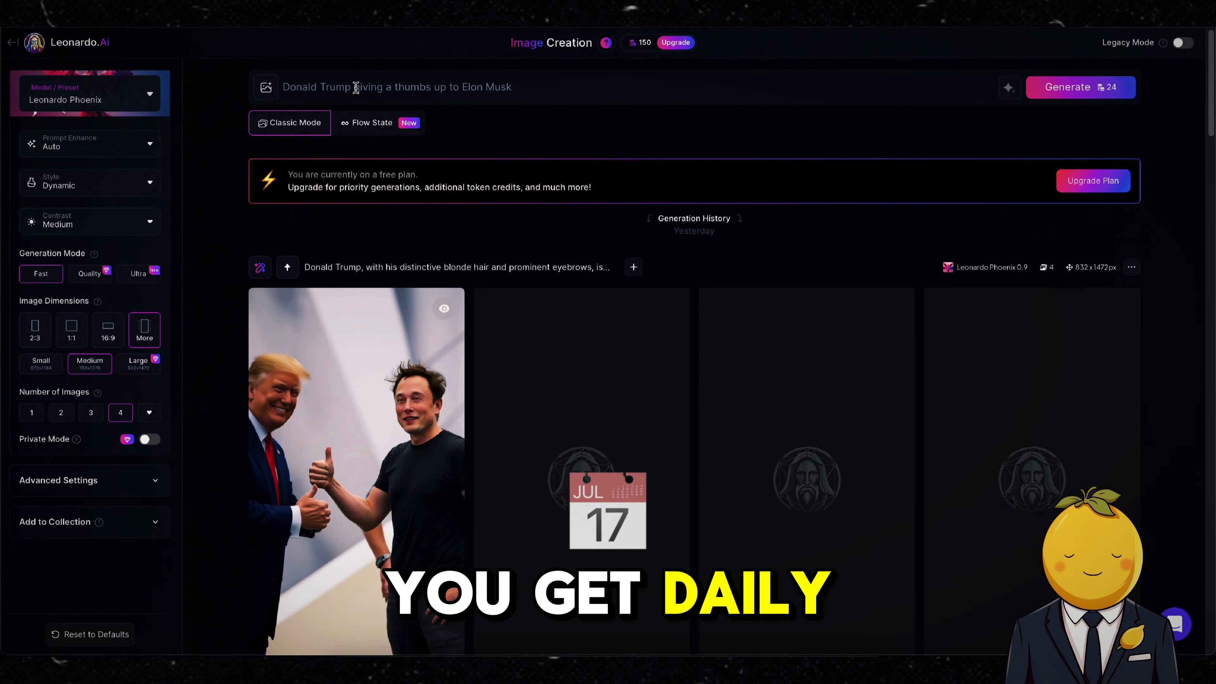
Generate four 16:9 images from a prompt describing a vibrant, retro-inspired funk scene with neon lights, a funky band, disco balls and turntables
{"action": "triple_click", "coordinate": [355, 88]}
{"action": "type", "text": "A vibrant, retro-inspired funk scene with a lively dance floor bathed in colorful neon lights—deep purples, electric blues, and fiery oranges. A funky band plays on stage with a groovy bassist in sunglasses, a dynamic saxophonist, and a drummer laying down infectious rhythms. The crowd is moving with energy, dressed in stylish 70s and 80s fashion—bell-bottoms, afros, and sequined outfits. The atmosphere is electric with disco balls reflecting light across the room. Vinyl records spin on turntables, and the whole scene pulses with a dynamic sense of movement, rhythm, and soul."}
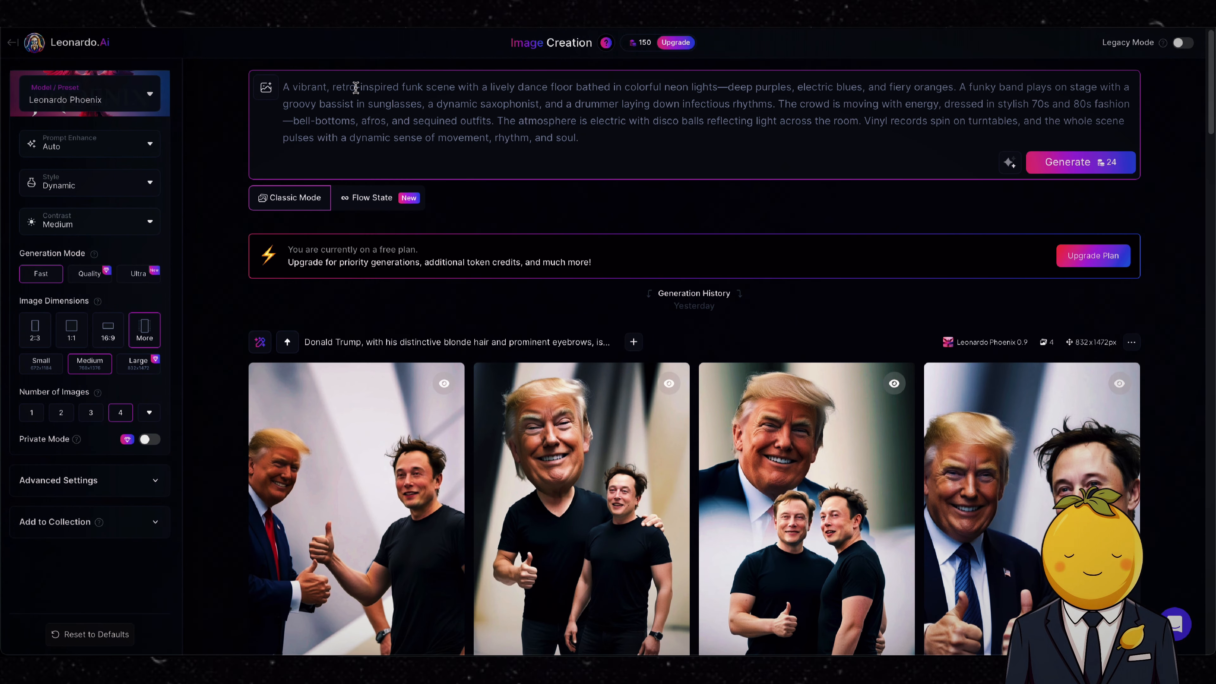
{"action": "left_click", "coordinate": [106, 331]}
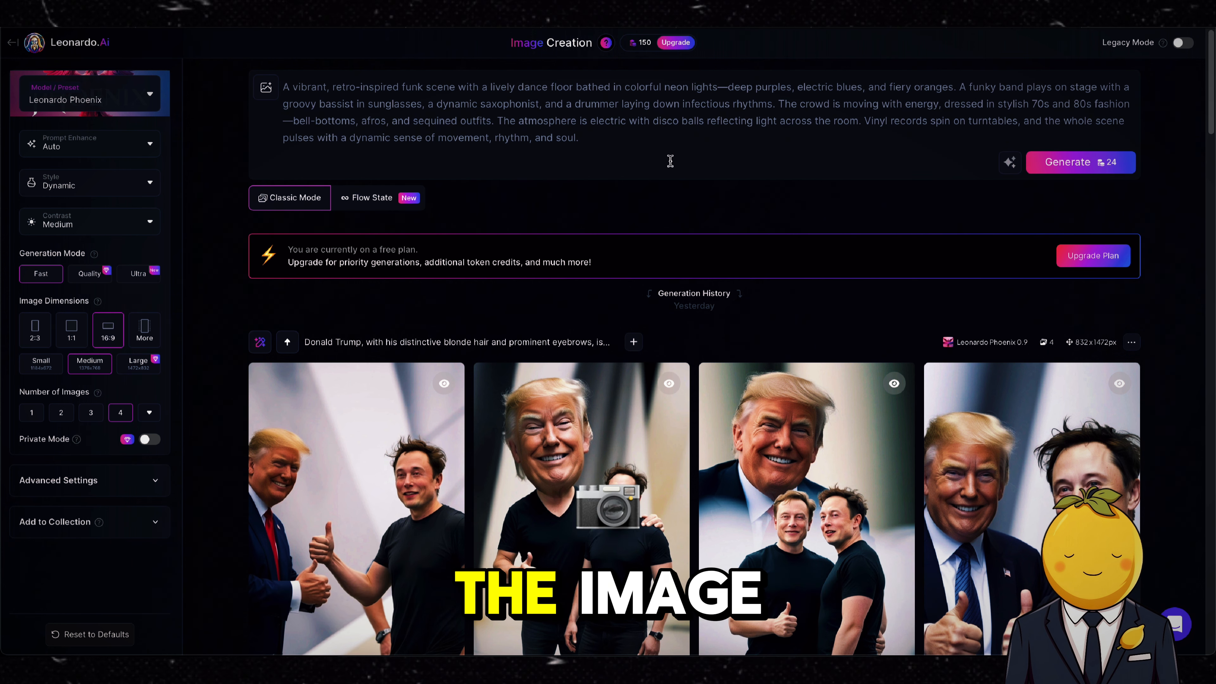
{"action": "left_click", "coordinate": [1073, 162]}
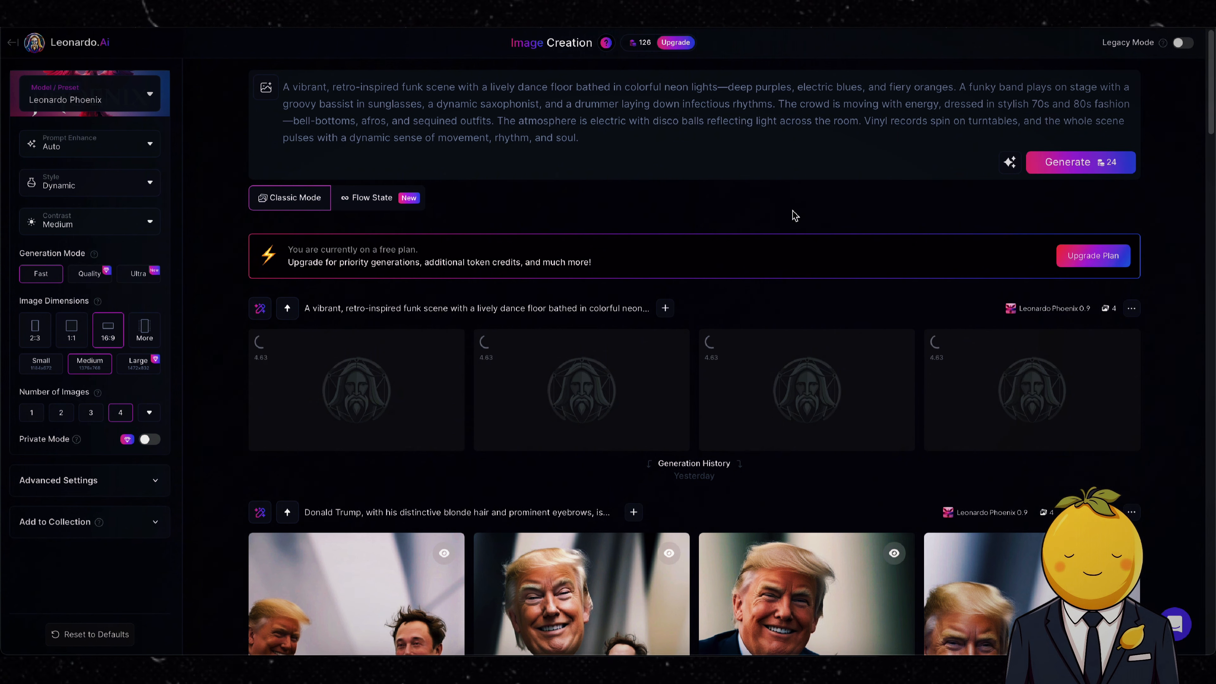
Compare the generated funk scene images one by one at full size
{"action": "left_click", "coordinate": [553, 388]}
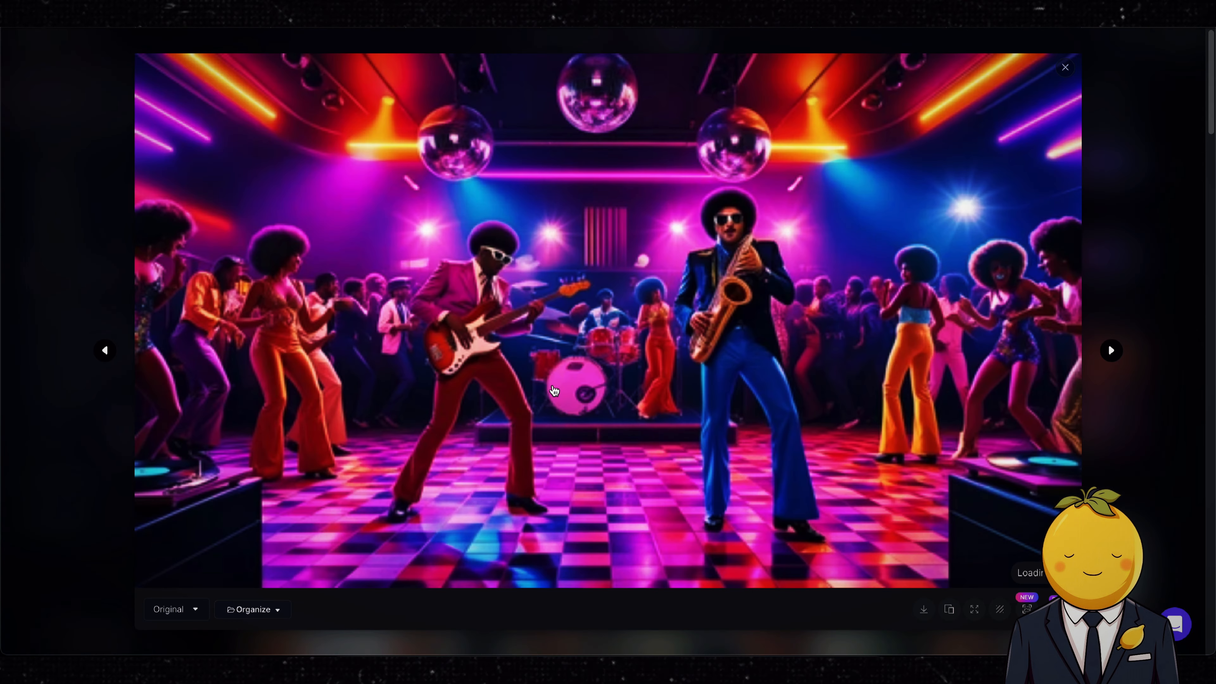
{"action": "left_click", "coordinate": [1111, 351]}
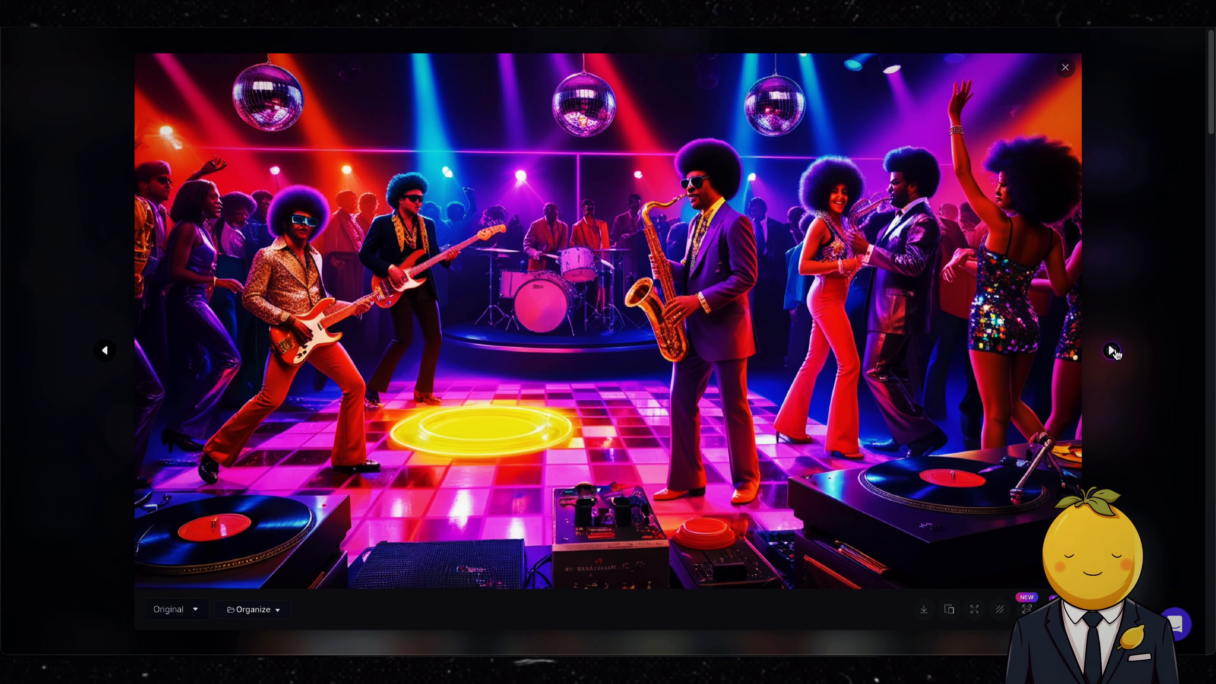
{"action": "left_click", "coordinate": [1111, 351]}
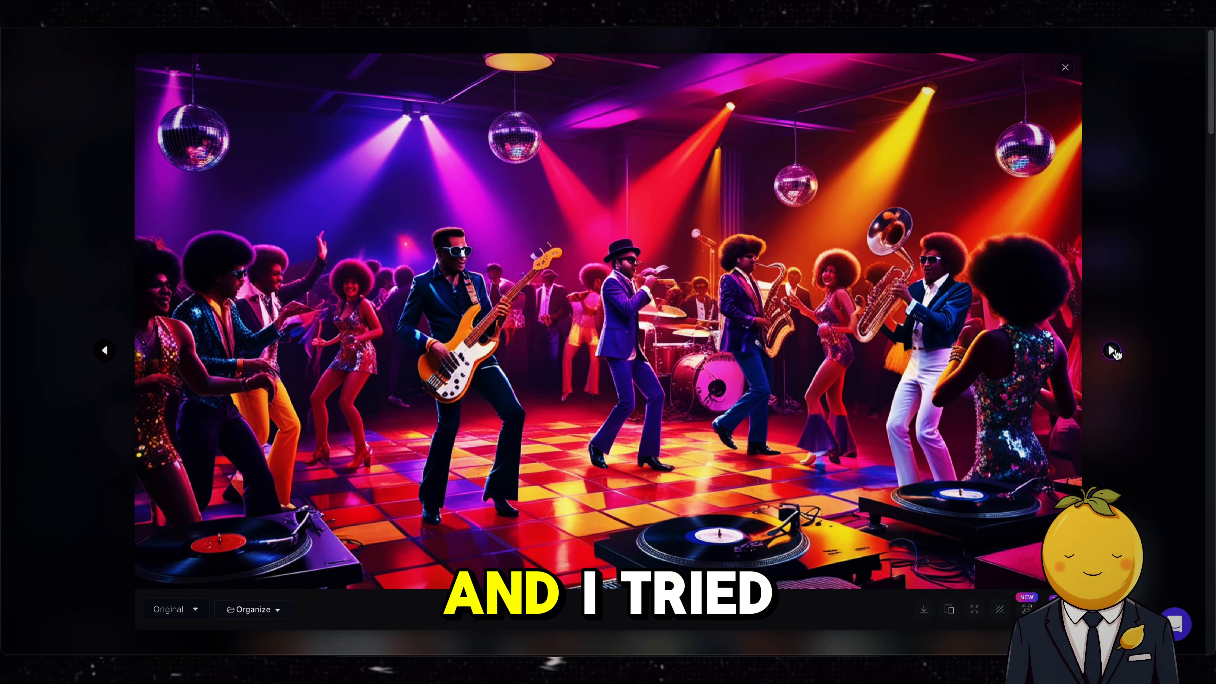
{"action": "left_click", "coordinate": [1111, 351]}
{"action": "left_click", "coordinate": [1112, 351]}
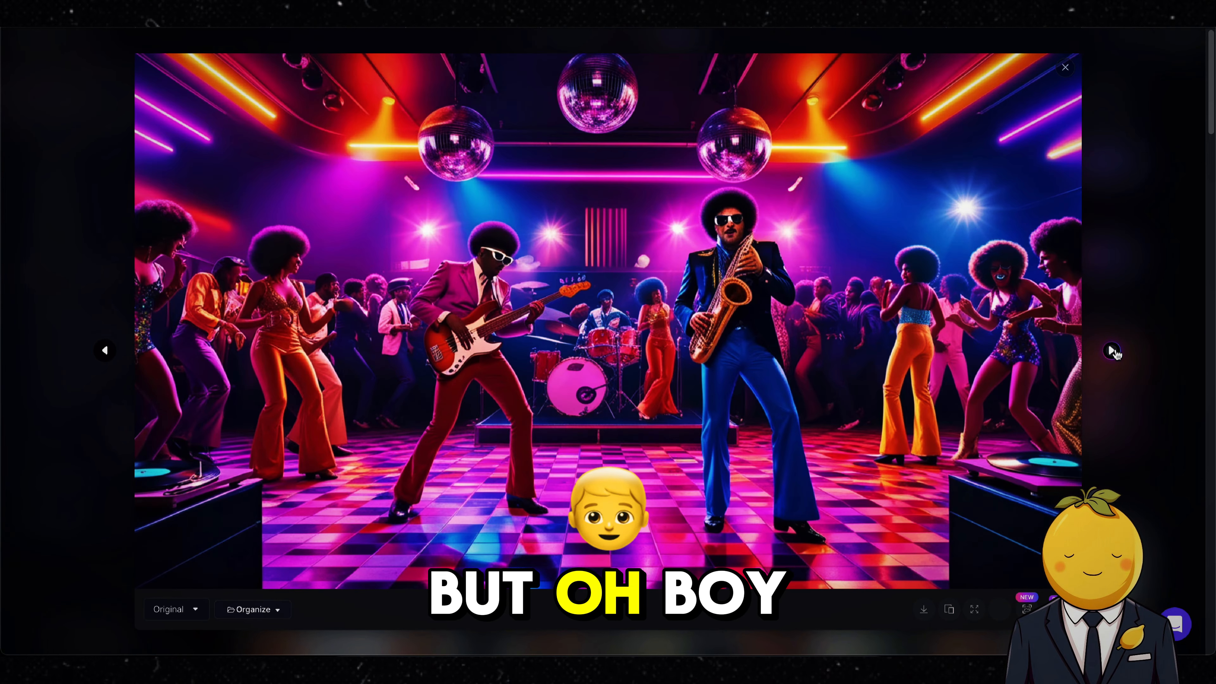
{"action": "left_click", "coordinate": [1112, 351]}
{"action": "left_click", "coordinate": [1112, 351]}
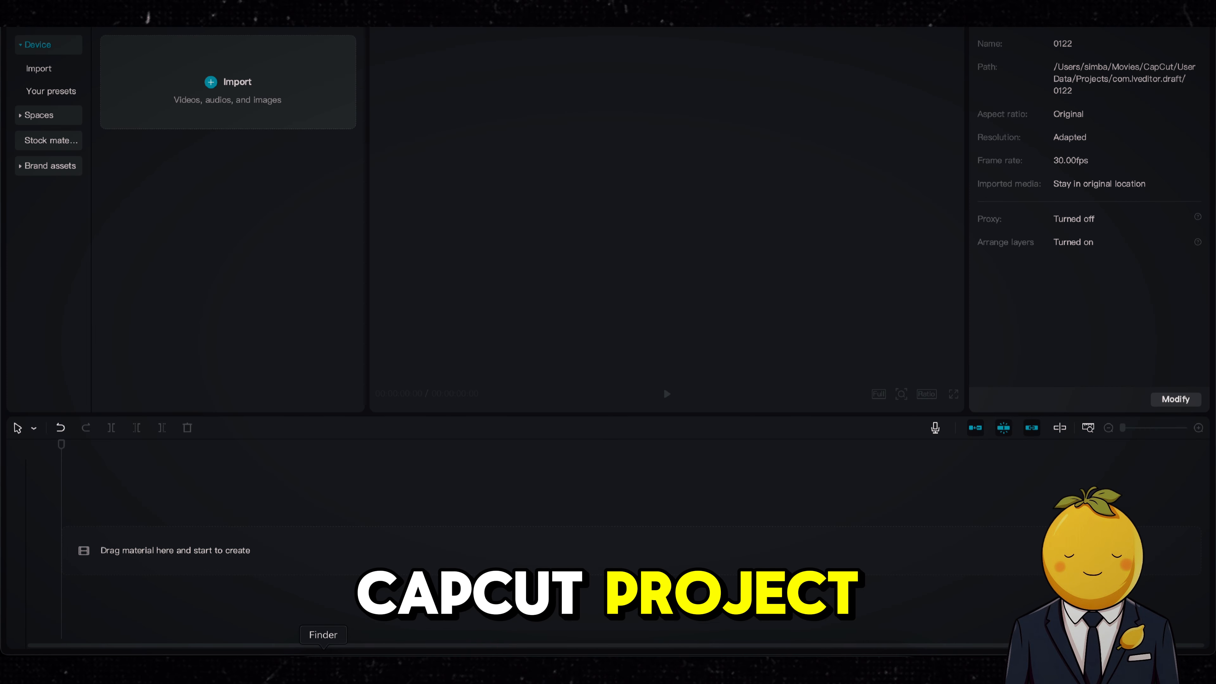
In CapCut, add the generated funk scene image and Funk Song-2.mp3 from the Downloads folder to the timeline
{"action": "left_click", "coordinate": [320, 663]}
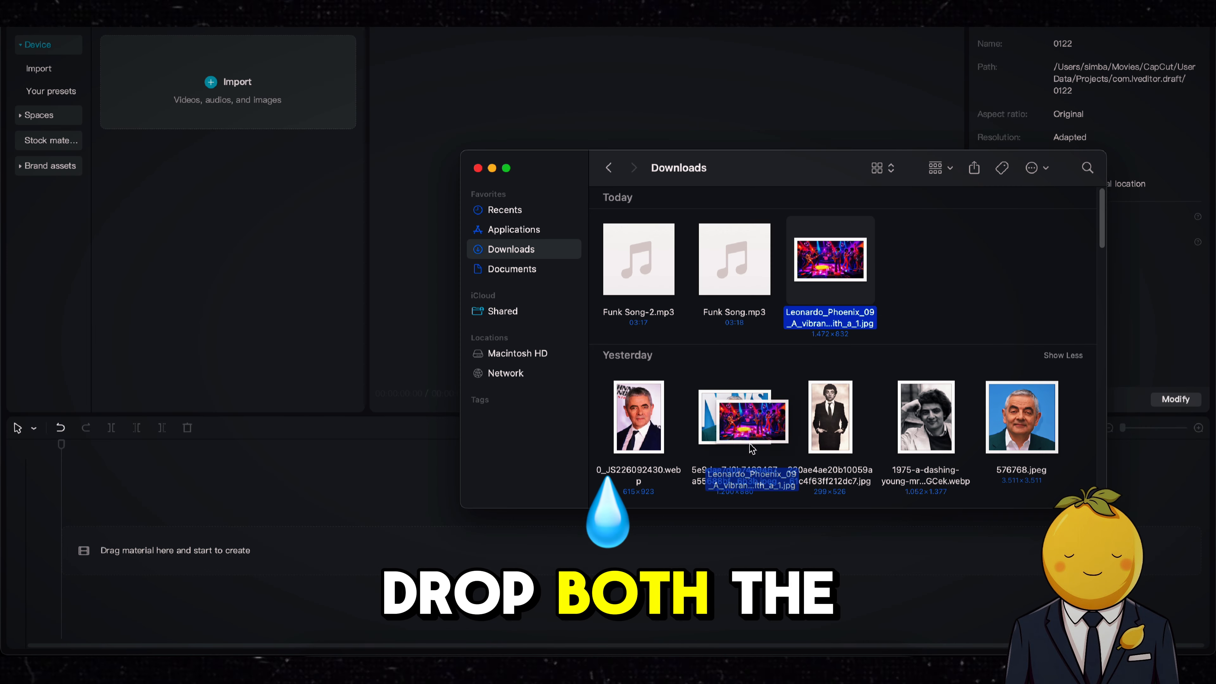
{"action": "left_click_drag", "start_coordinate": [830, 260], "coordinate": [316, 550]}
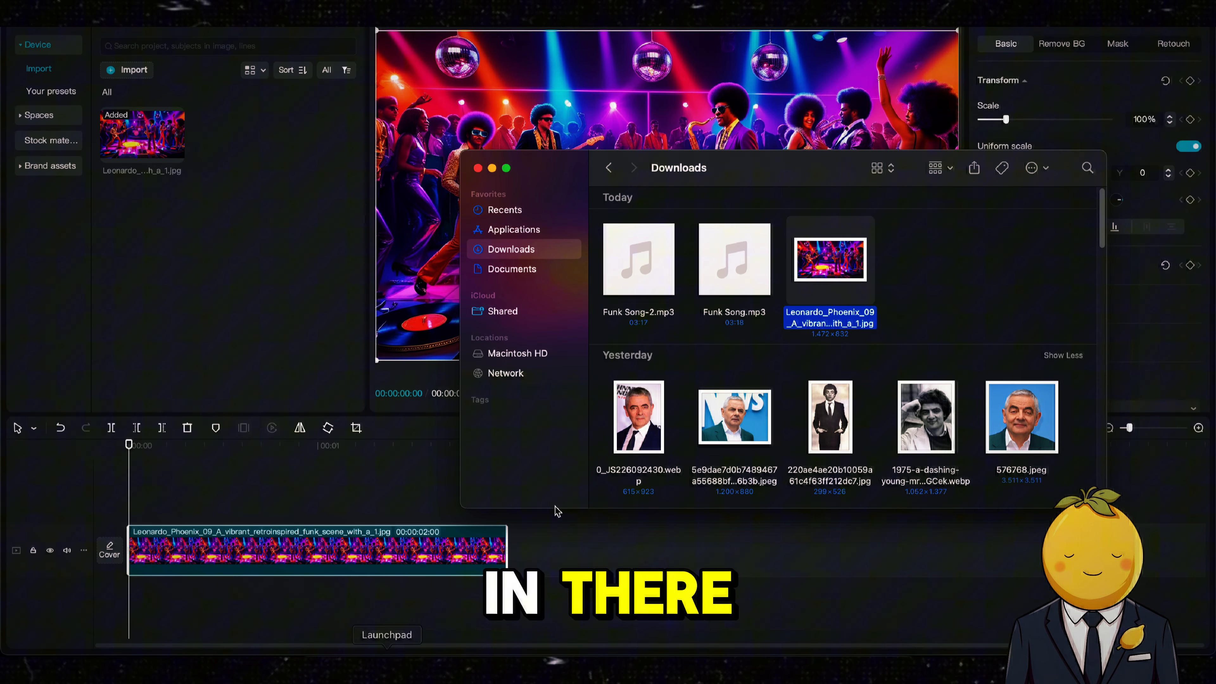
{"action": "left_click", "coordinate": [745, 292]}
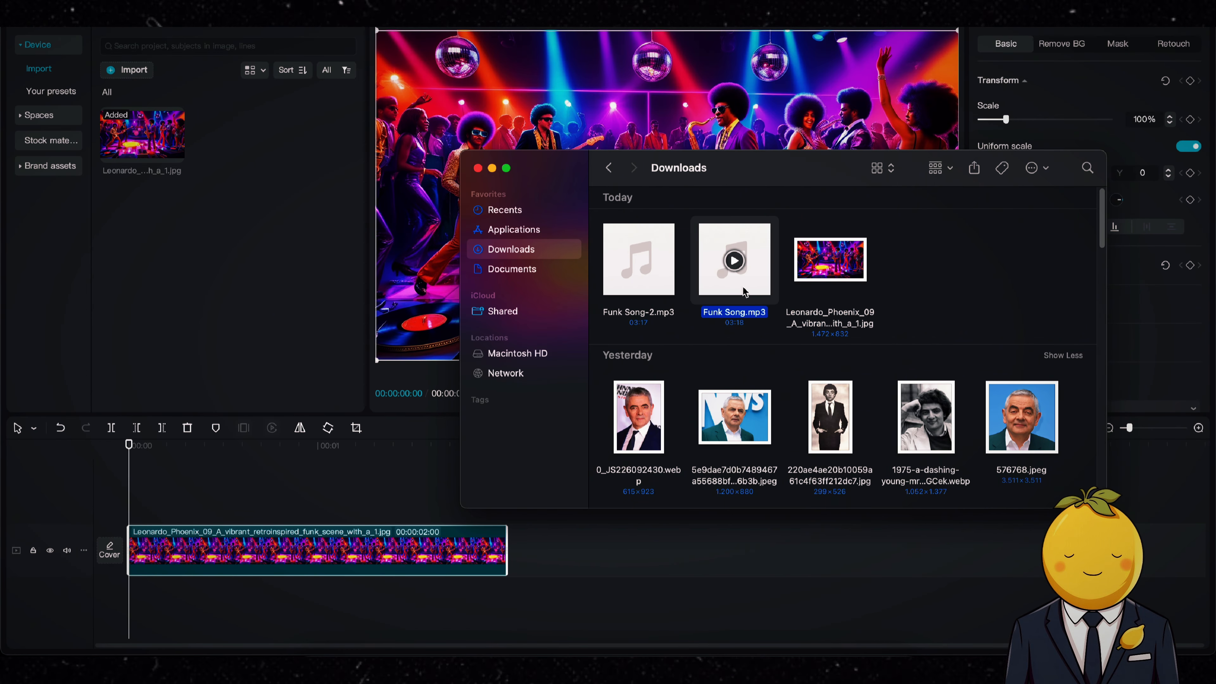
{"action": "left_click", "coordinate": [638, 290]}
{"action": "key", "text": "space"}
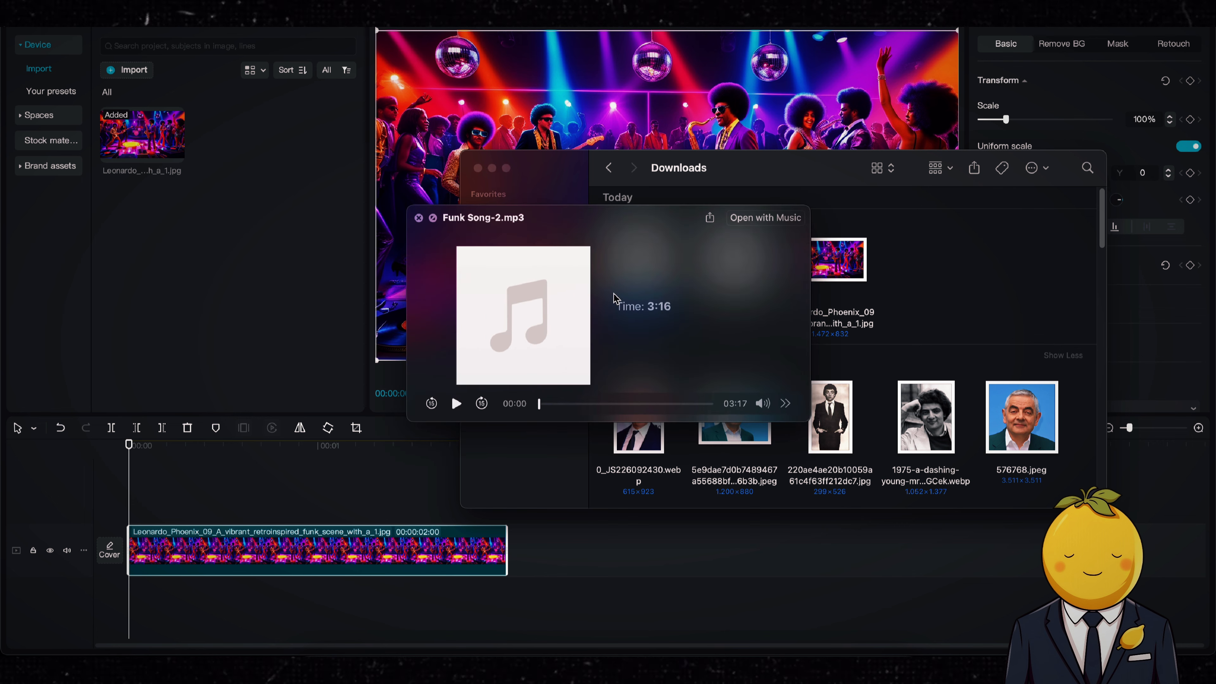
{"action": "key", "text": "space"}
{"action": "left_click_drag", "start_coordinate": [638, 287], "coordinate": [380, 581]}
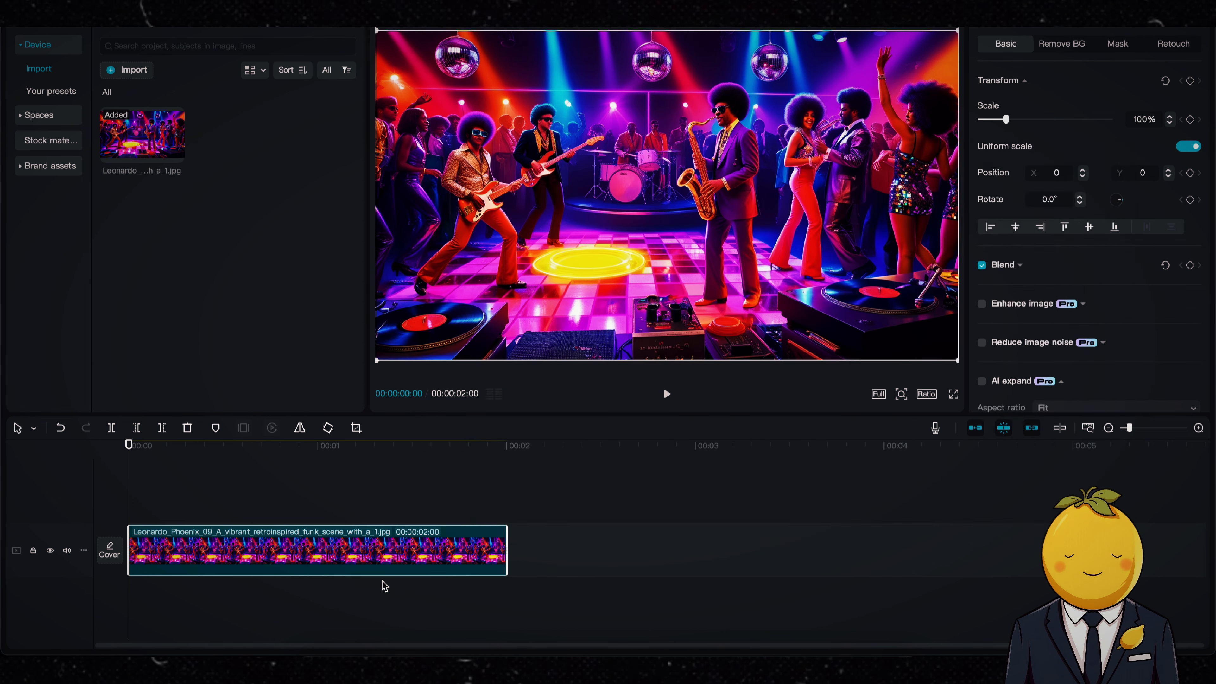
Extend the image clip on the timeline to 00:03:16:17 so it spans the whole song
{"action": "key", "text": "space"}
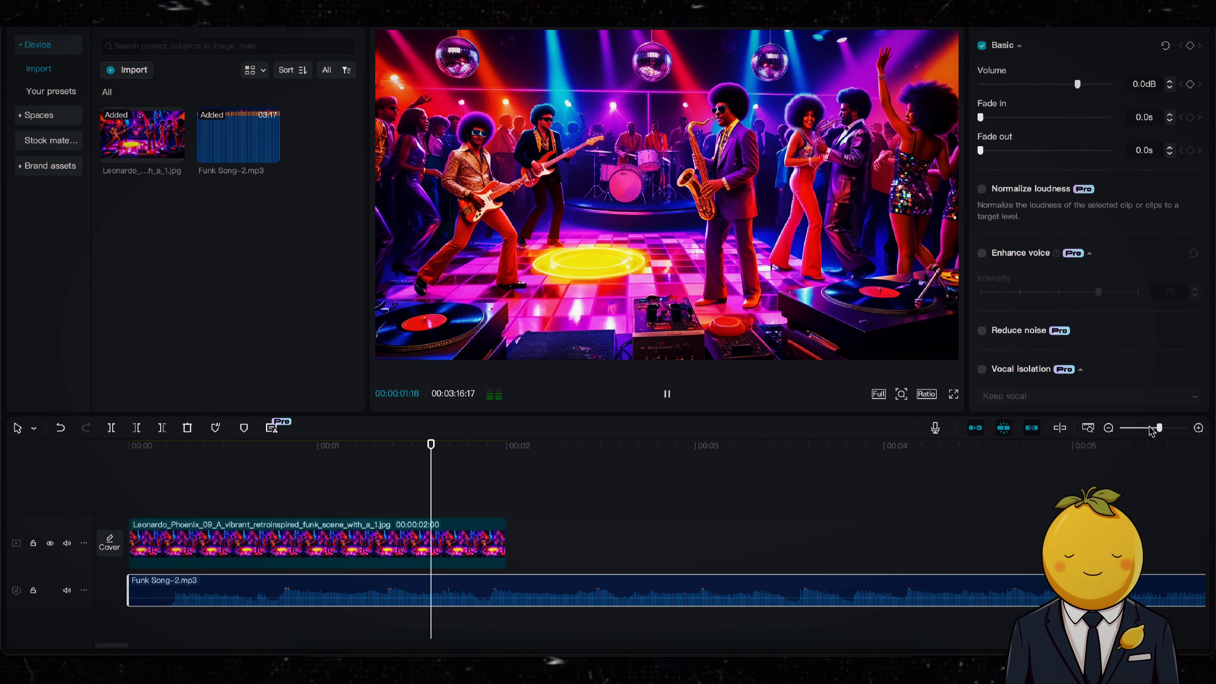
{"action": "left_click_drag", "start_coordinate": [1151, 430], "coordinate": [1130, 428]}
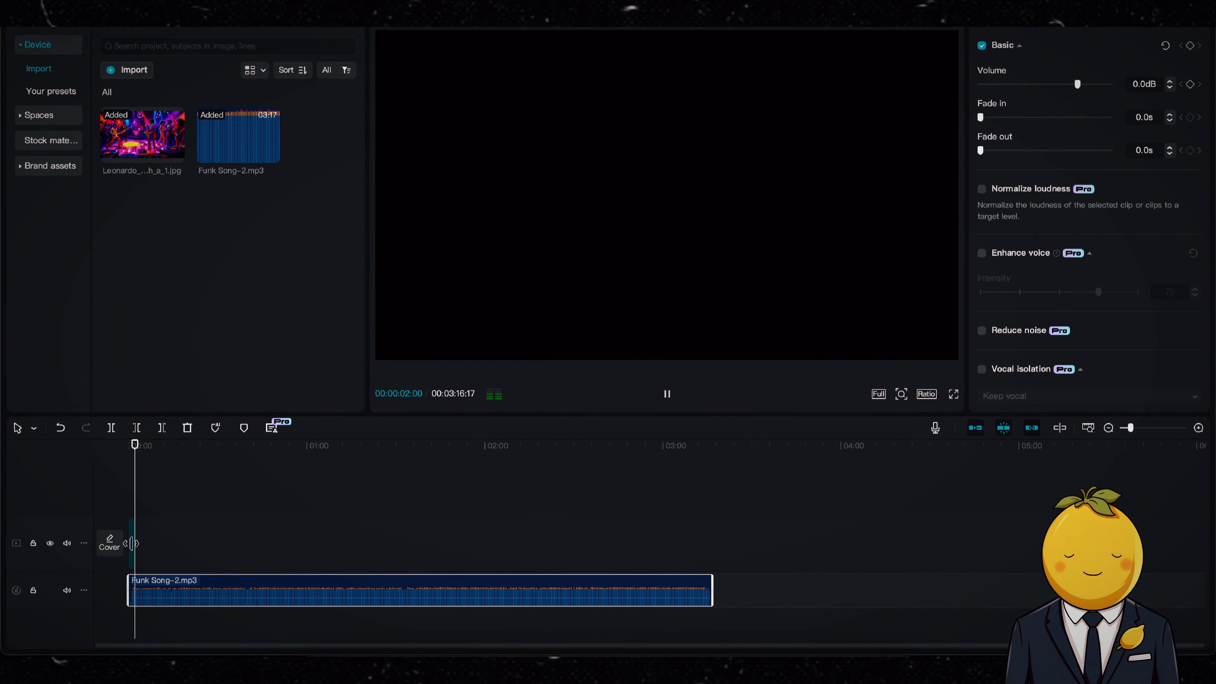
{"action": "left_click_drag", "start_coordinate": [135, 544], "coordinate": [708, 553]}
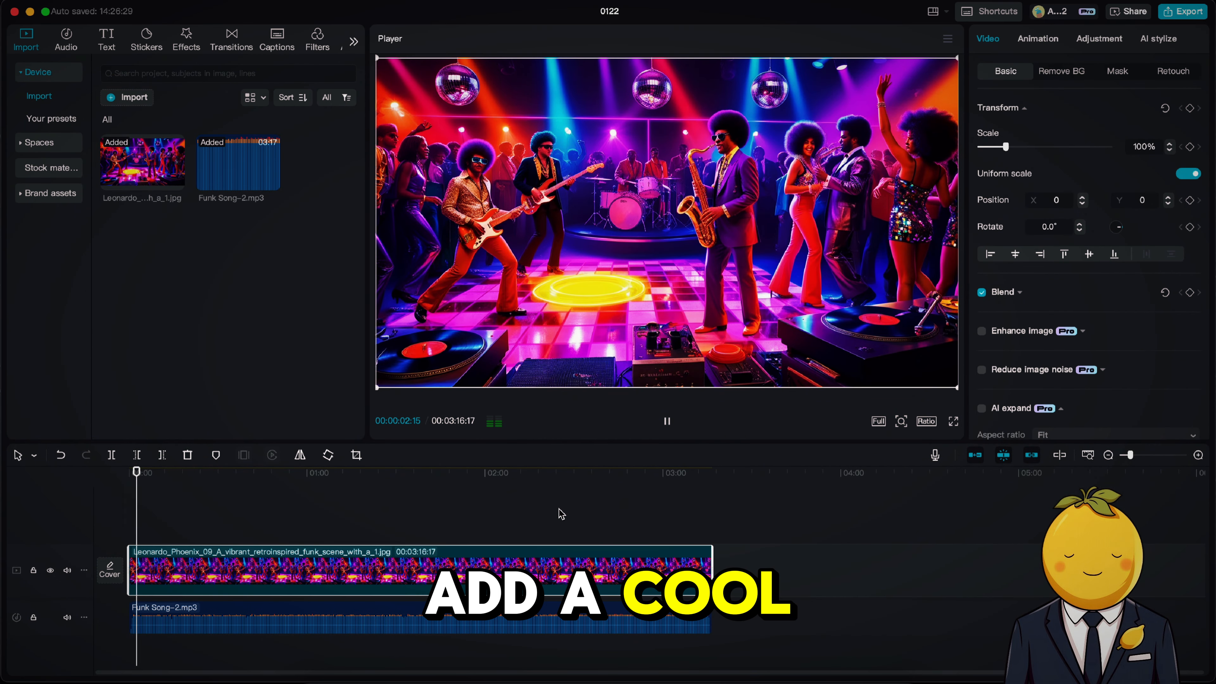
Try the Triptych video effect on the image clip, undo it, and apply the 3D Surround effect instead
{"action": "left_click", "coordinate": [181, 39]}
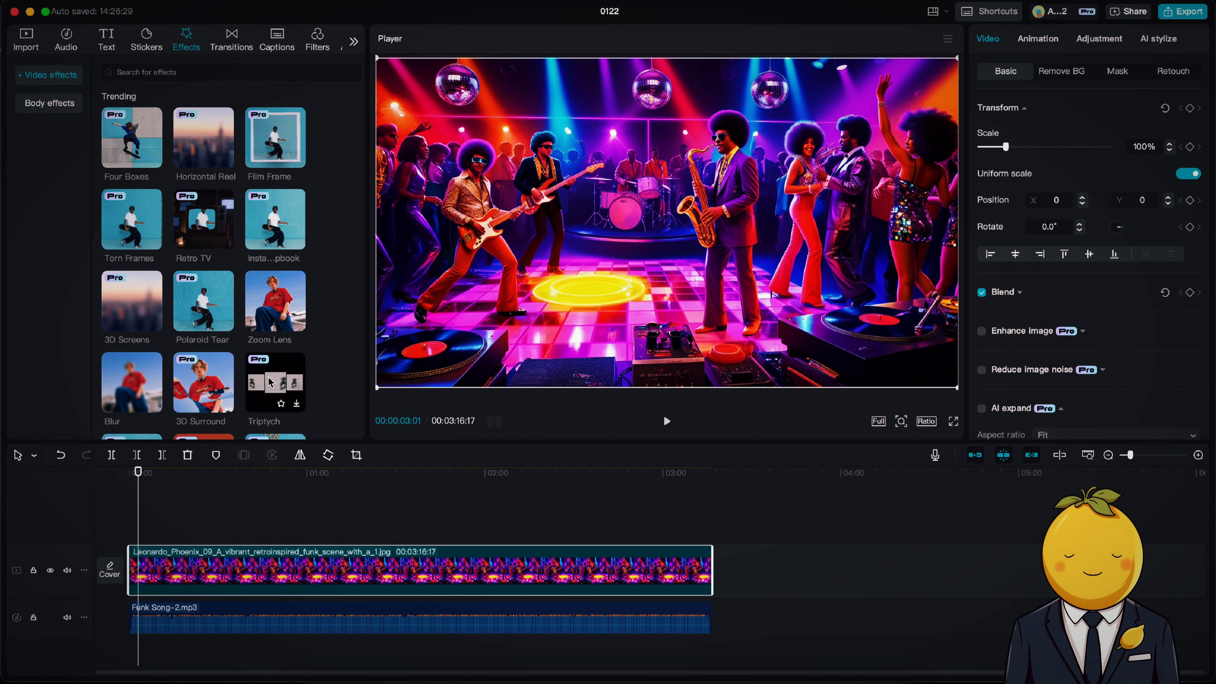
{"action": "left_click_drag", "start_coordinate": [272, 383], "coordinate": [231, 566]}
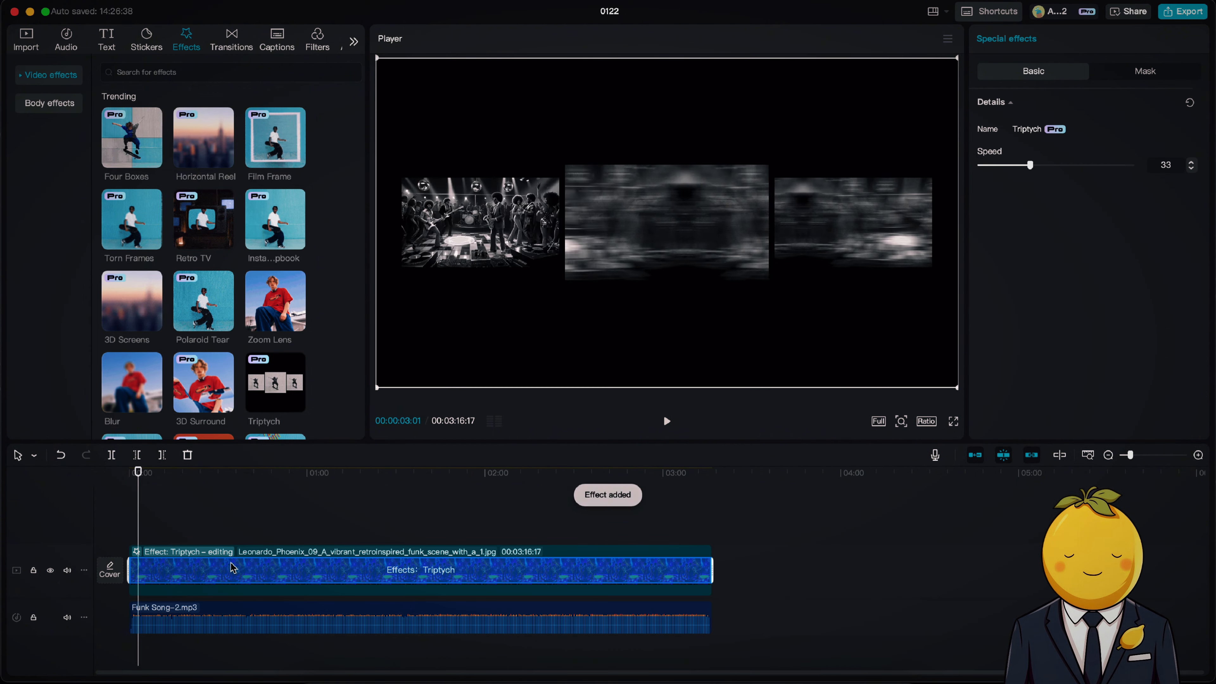
{"action": "key", "text": "super+z"}
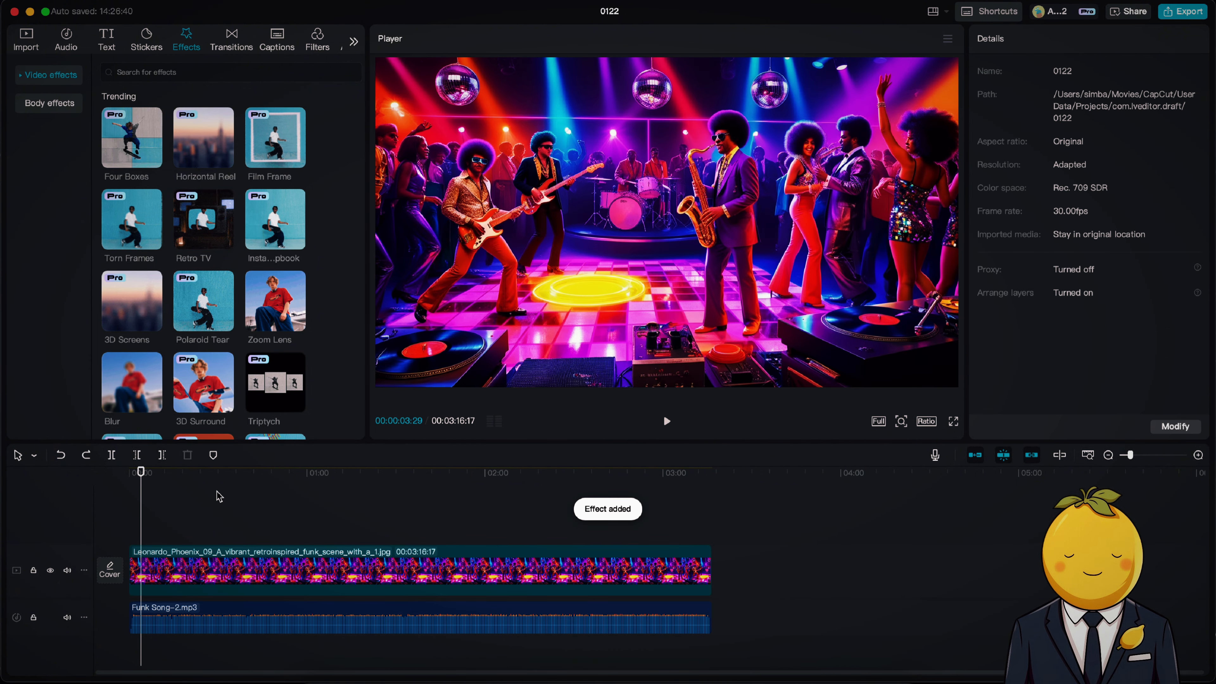
{"action": "scroll", "coordinate": [106, 297], "scroll_direction": "down", "scroll_amount": 3}
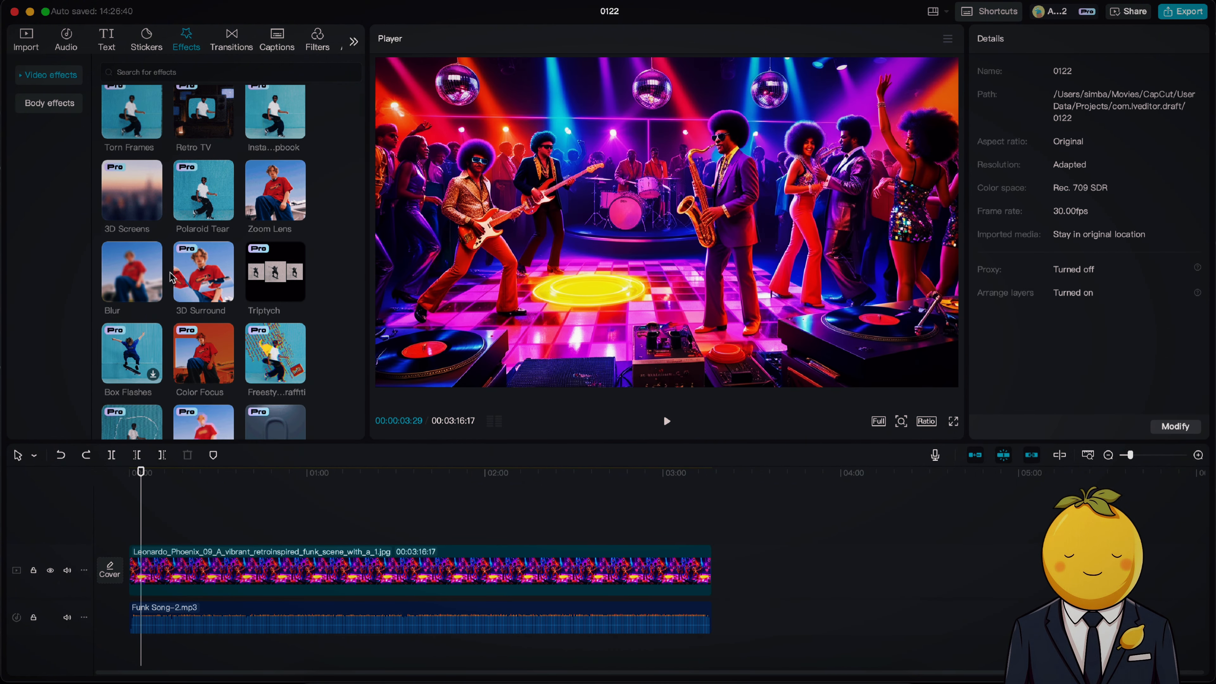
{"action": "left_click_drag", "start_coordinate": [194, 278], "coordinate": [291, 567]}
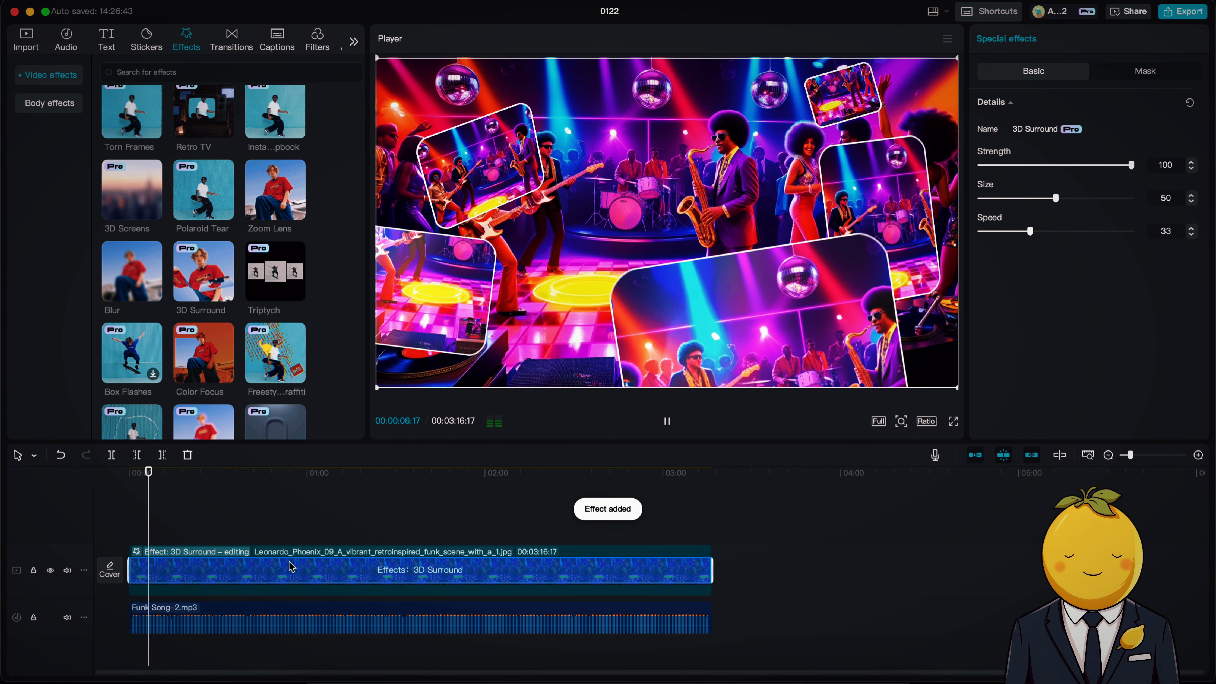
Try the graffiti, Color Focus and Box Flashes effects on the image clip and undo them
{"action": "left_click_drag", "start_coordinate": [275, 353], "coordinate": [351, 582]}
{"action": "key", "text": "super+z"}
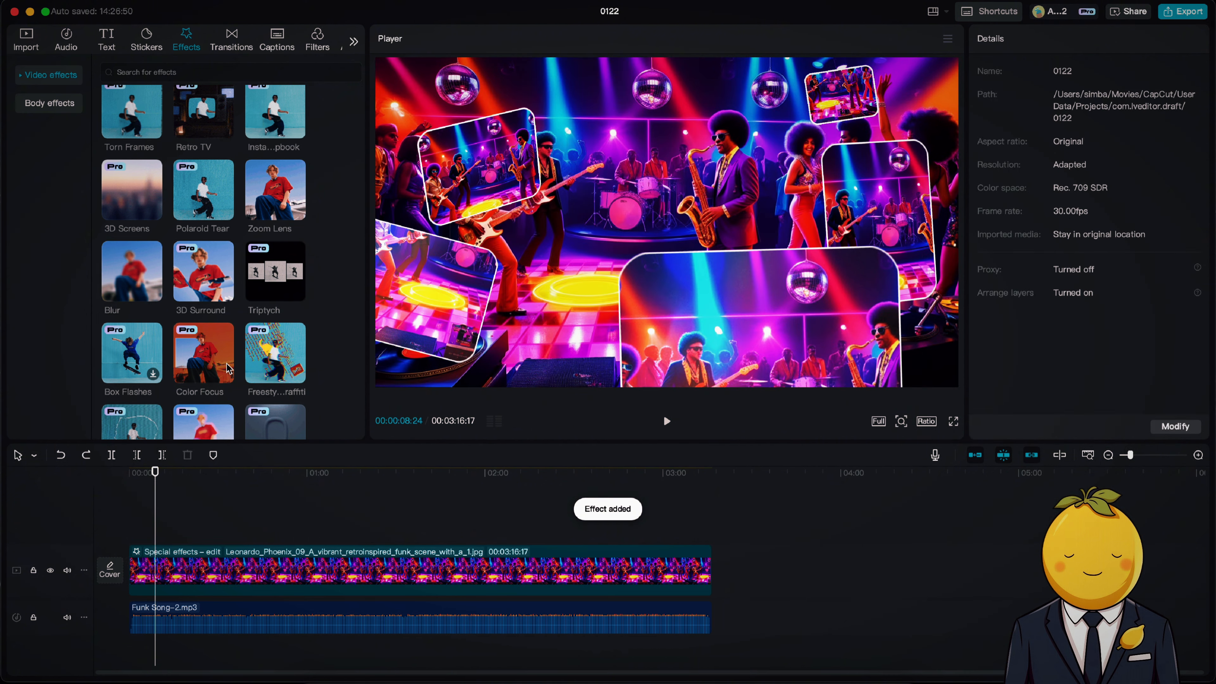
{"action": "left_click_drag", "start_coordinate": [211, 360], "coordinate": [367, 579]}
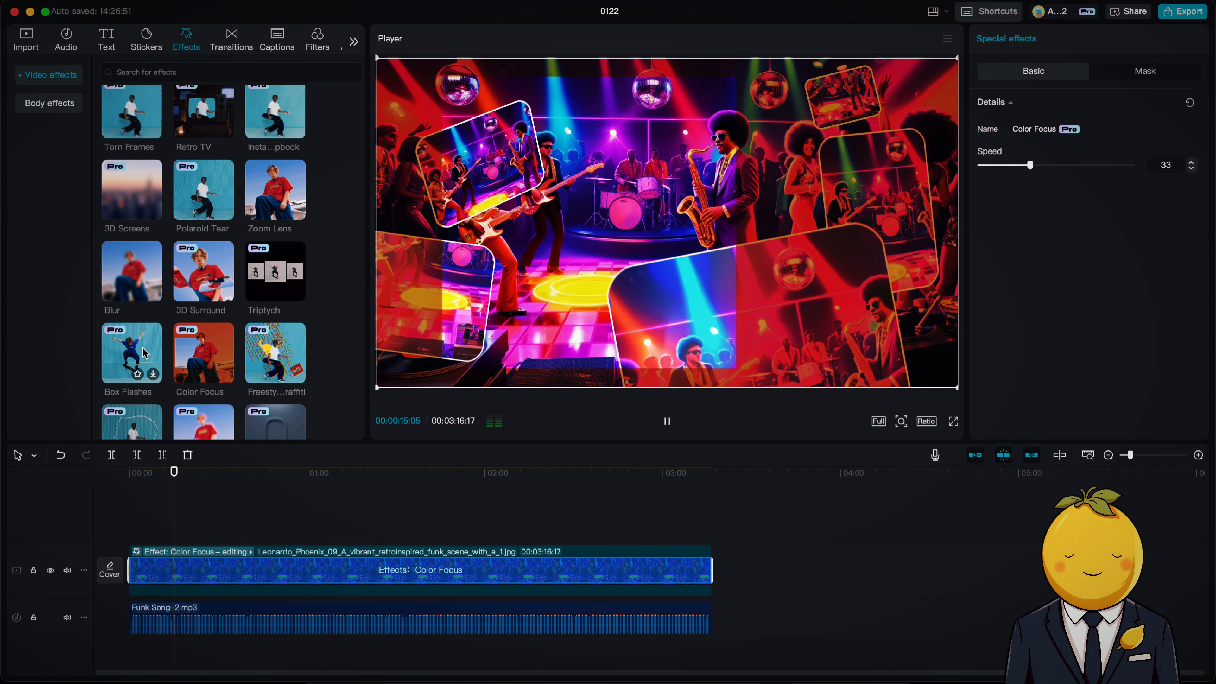
{"action": "left_click_drag", "start_coordinate": [144, 353], "coordinate": [345, 565]}
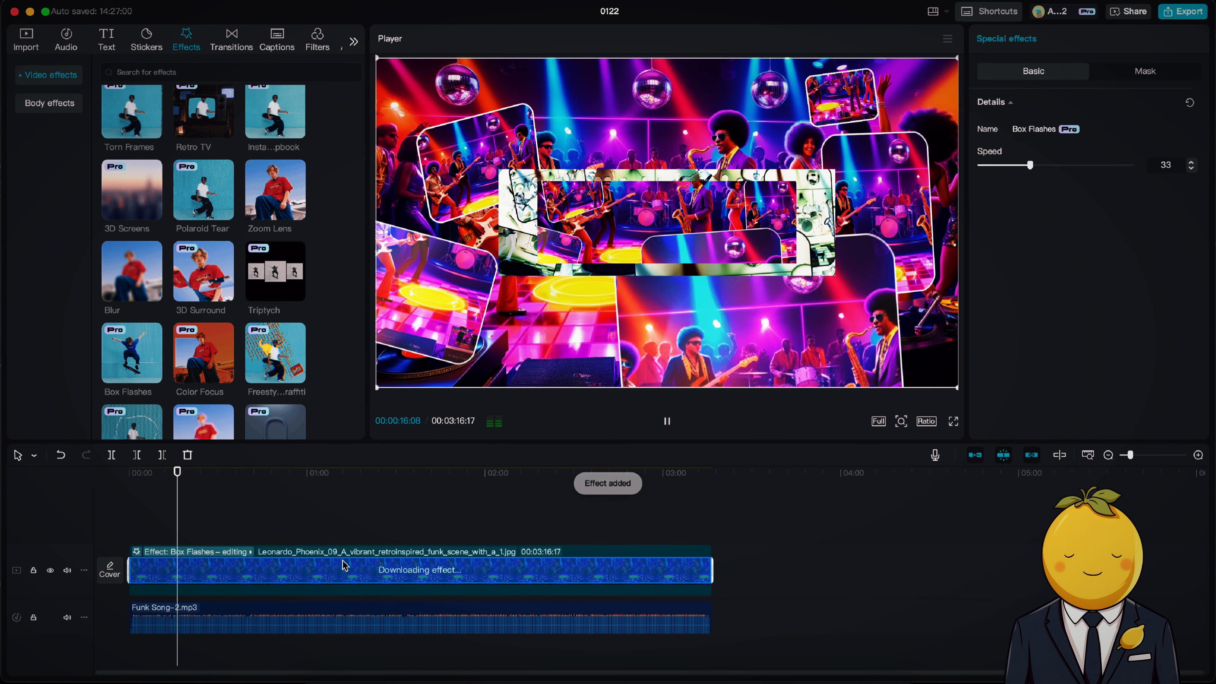
{"action": "left_click", "coordinate": [663, 412]}
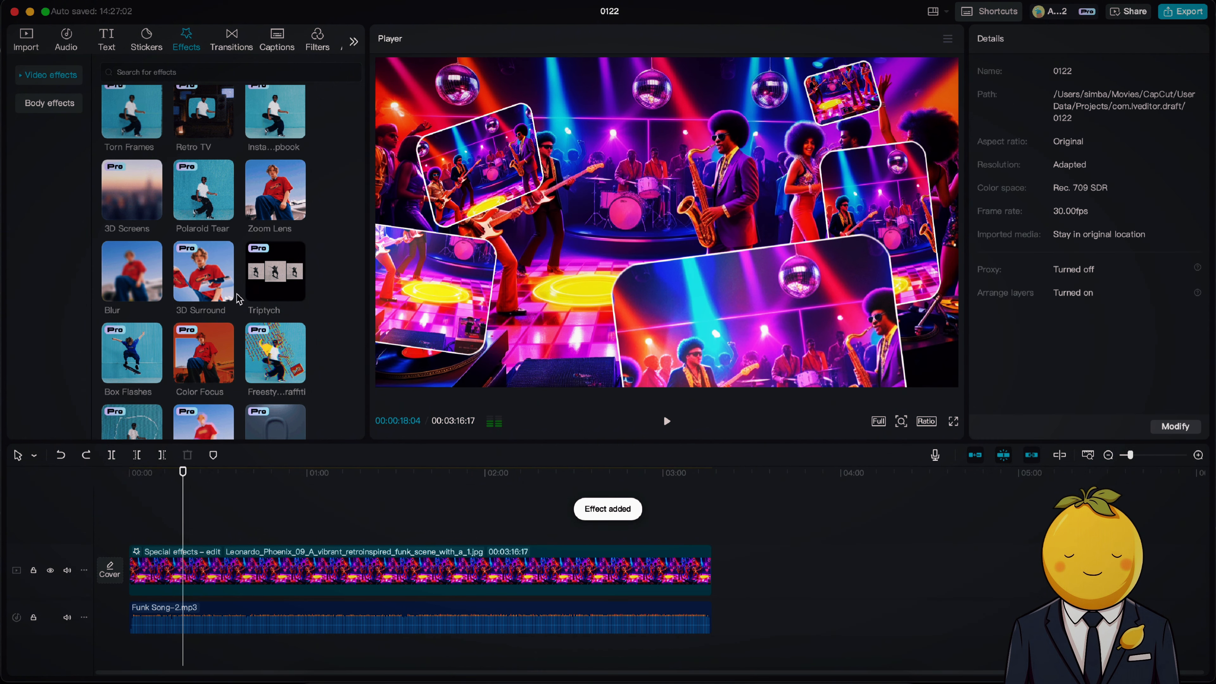
Apply the Light Leak 3 effect to the image clip and set its speed to 3
{"action": "scroll", "coordinate": [236, 293], "scroll_direction": "down", "scroll_amount": 1}
{"action": "scroll", "coordinate": [236, 293], "scroll_direction": "down", "scroll_amount": 5}
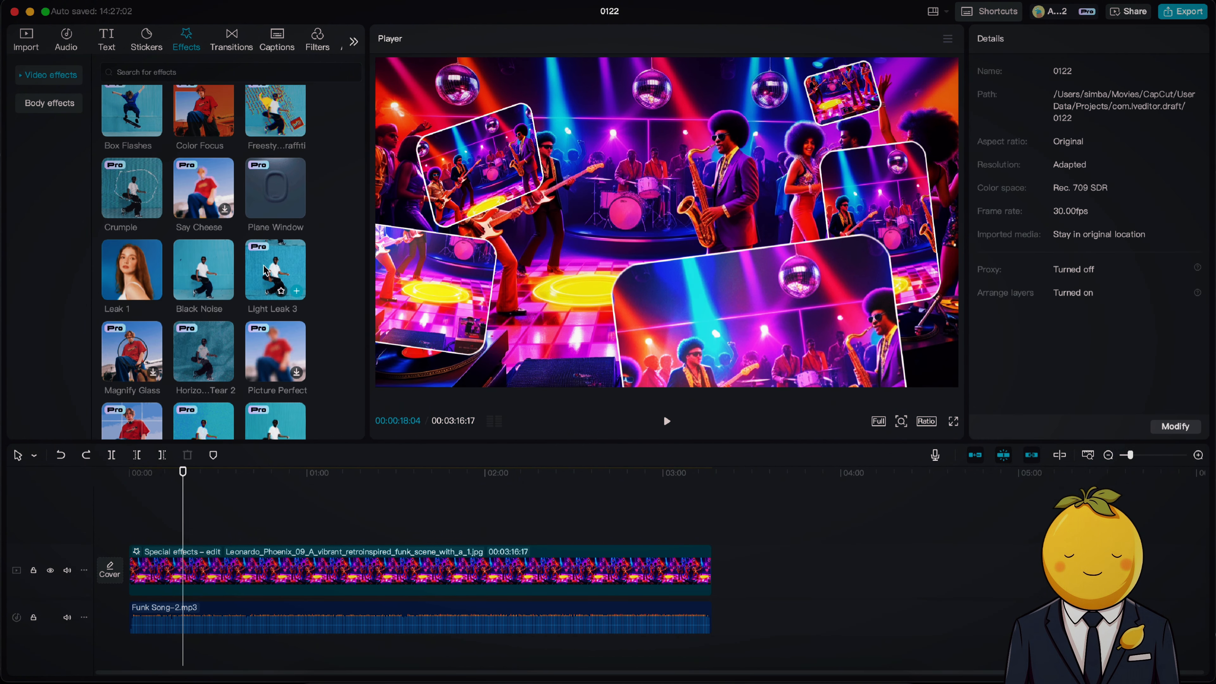
{"action": "left_click_drag", "start_coordinate": [265, 272], "coordinate": [386, 561]}
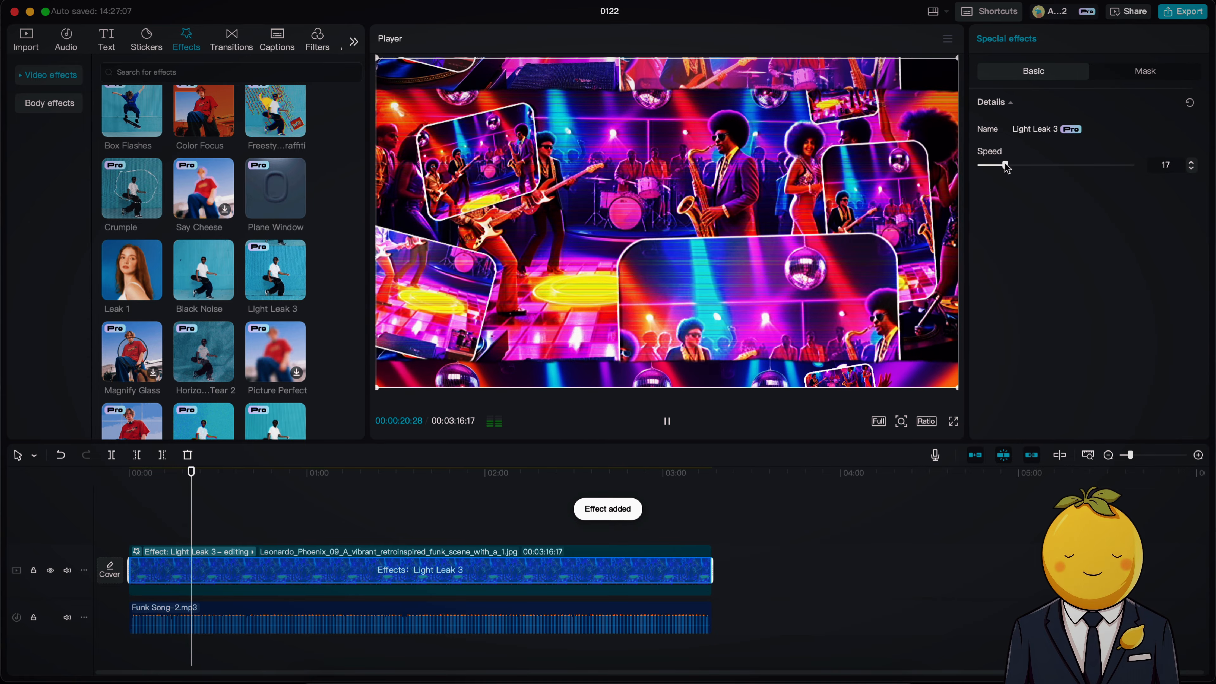
{"action": "left_click_drag", "start_coordinate": [1007, 167], "coordinate": [994, 167]}
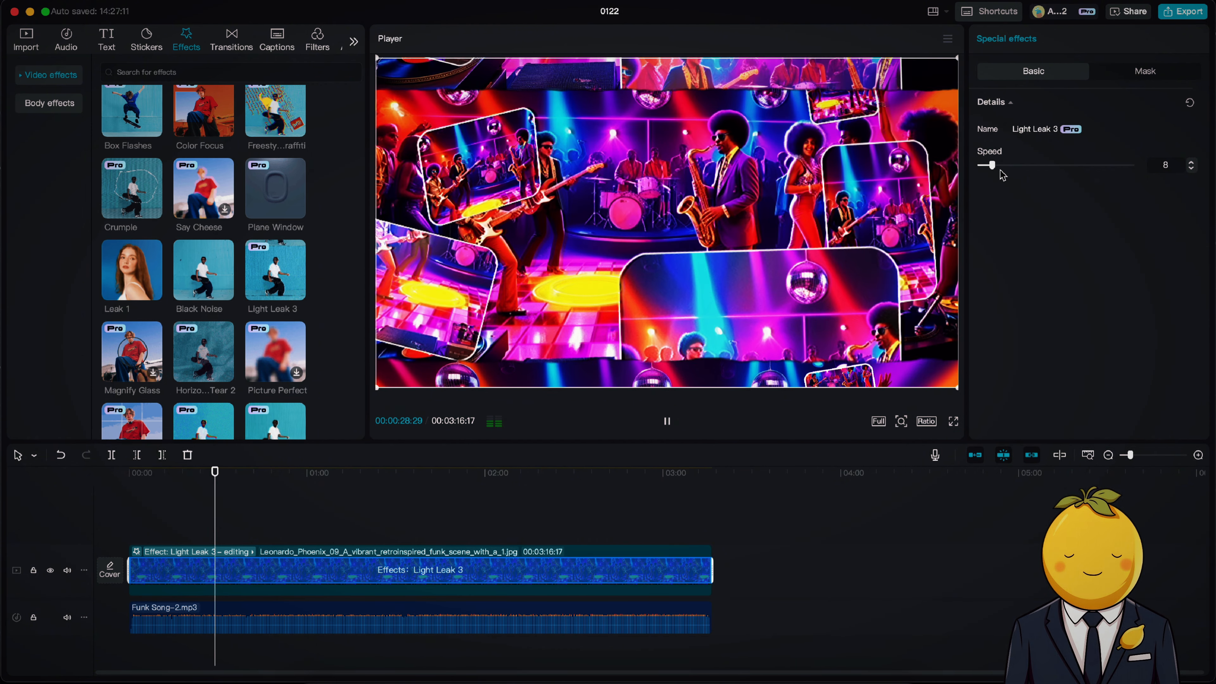
{"action": "left_click_drag", "start_coordinate": [993, 165], "coordinate": [985, 166]}
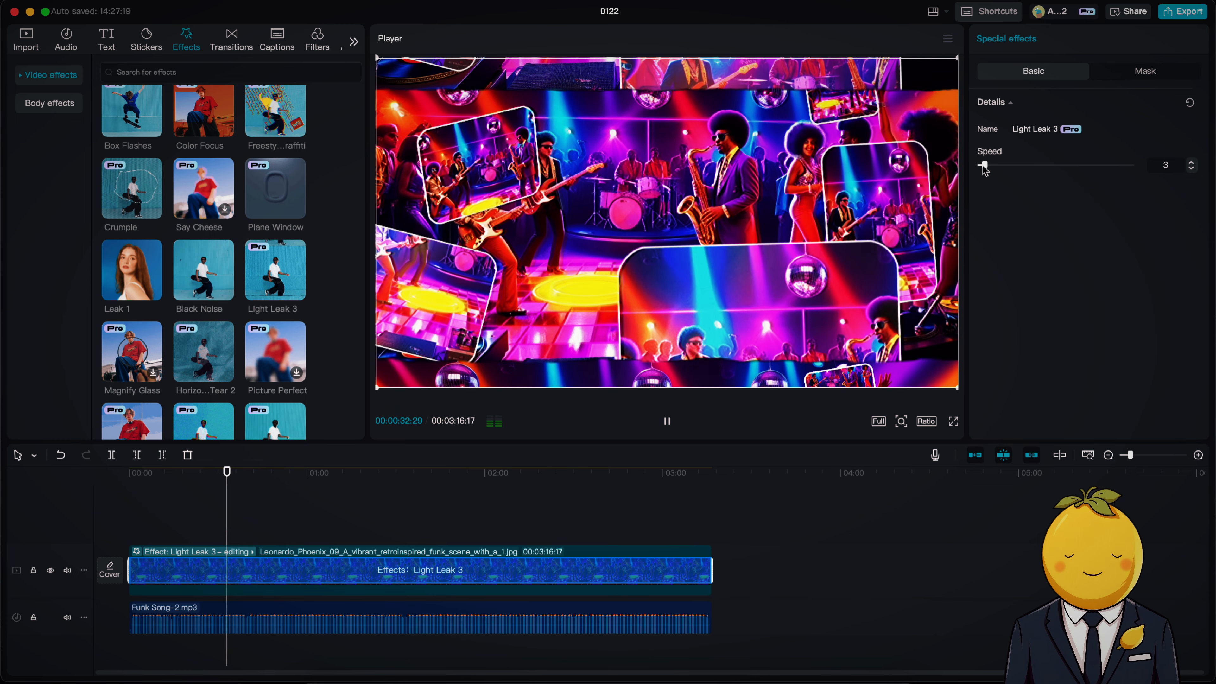
{"action": "scroll", "coordinate": [270, 261], "scroll_direction": "down", "scroll_amount": 3}
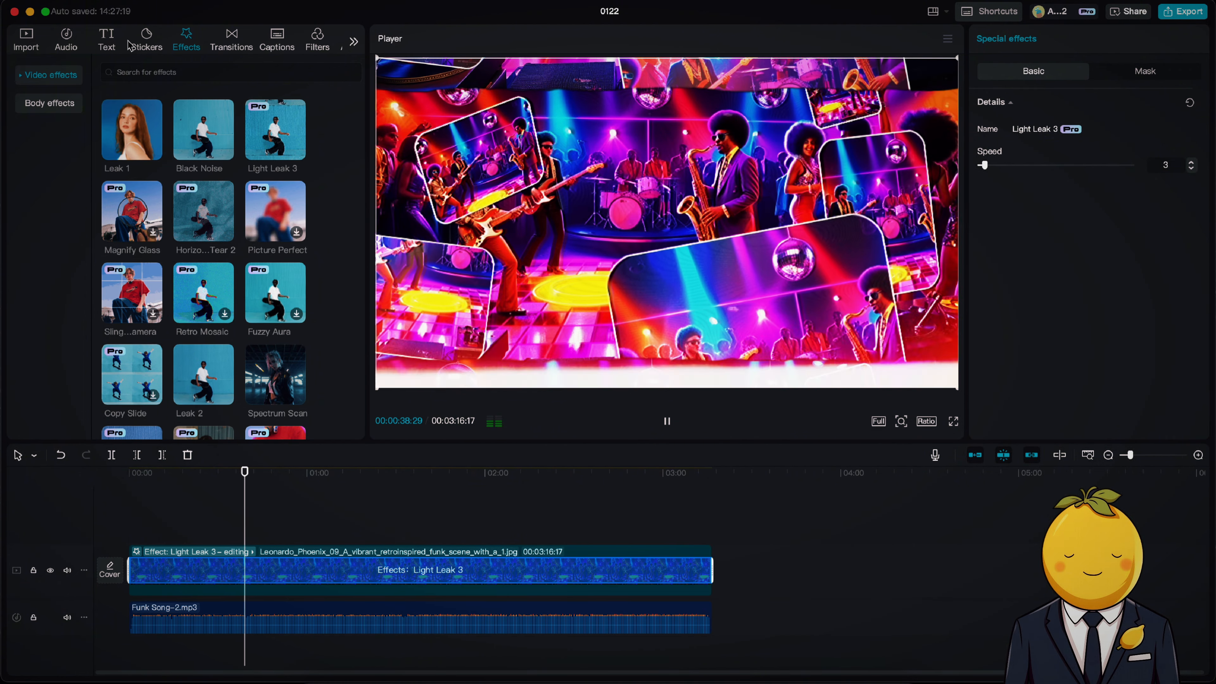
Generate automatic English lyrics for the song
{"action": "left_click", "coordinate": [264, 46]}
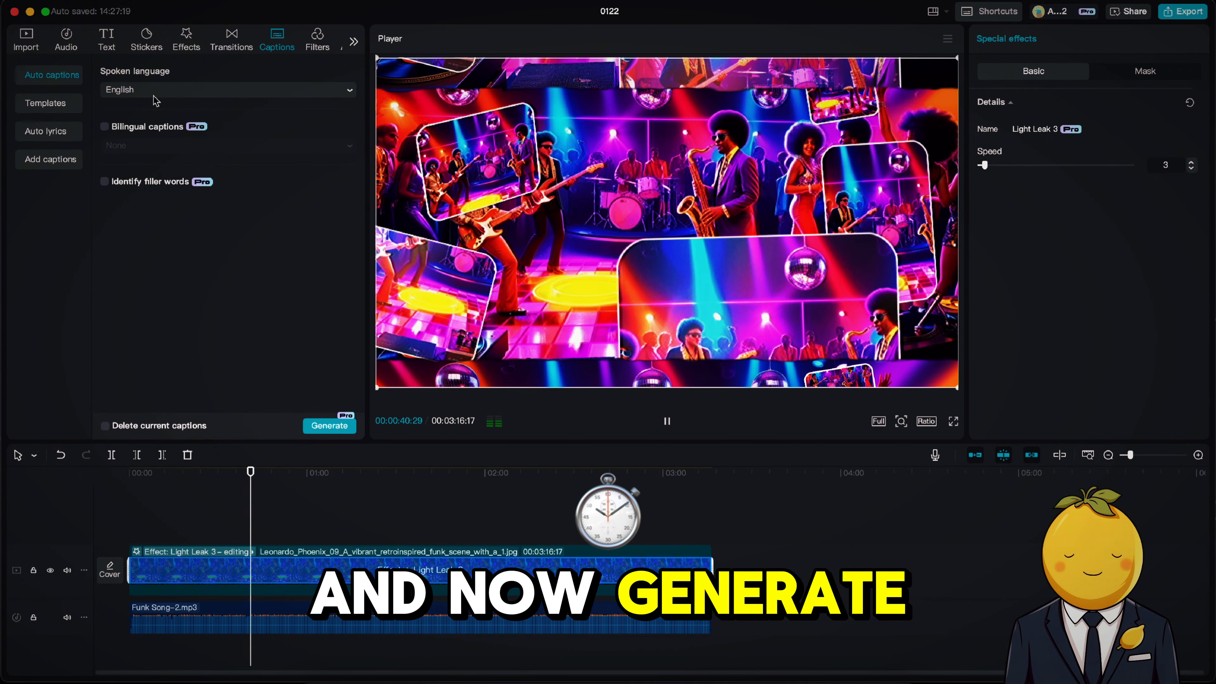
{"action": "key", "text": "space"}
{"action": "left_click", "coordinate": [46, 134]}
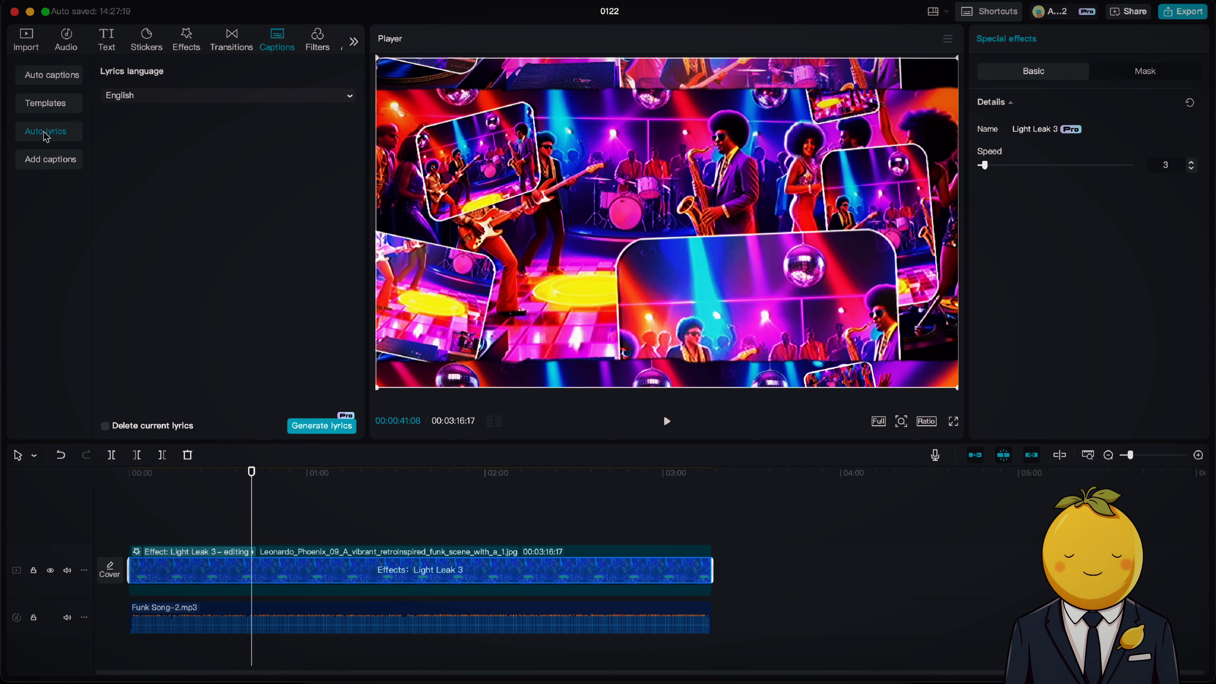
{"action": "left_click", "coordinate": [329, 430]}
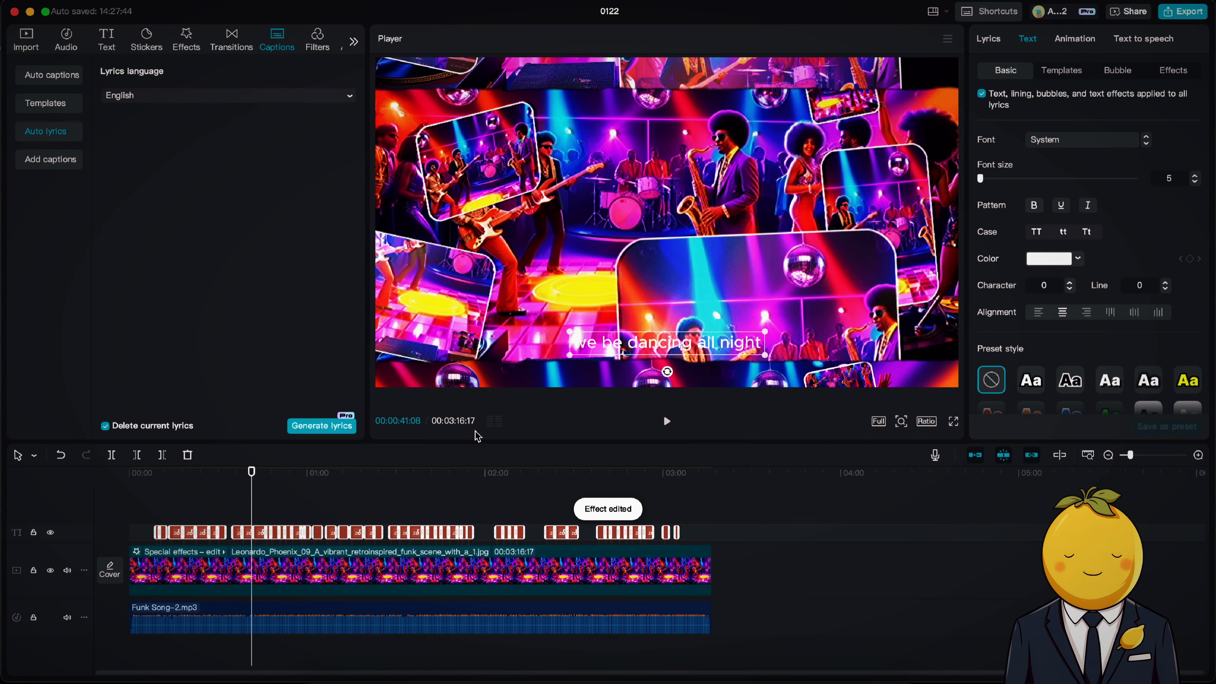
Try the bold black-outlined, one-word-at-a-time text template on all the lyrics and preview it with the song
{"action": "left_click", "coordinate": [666, 419]}
{"action": "left_click", "coordinate": [666, 420]}
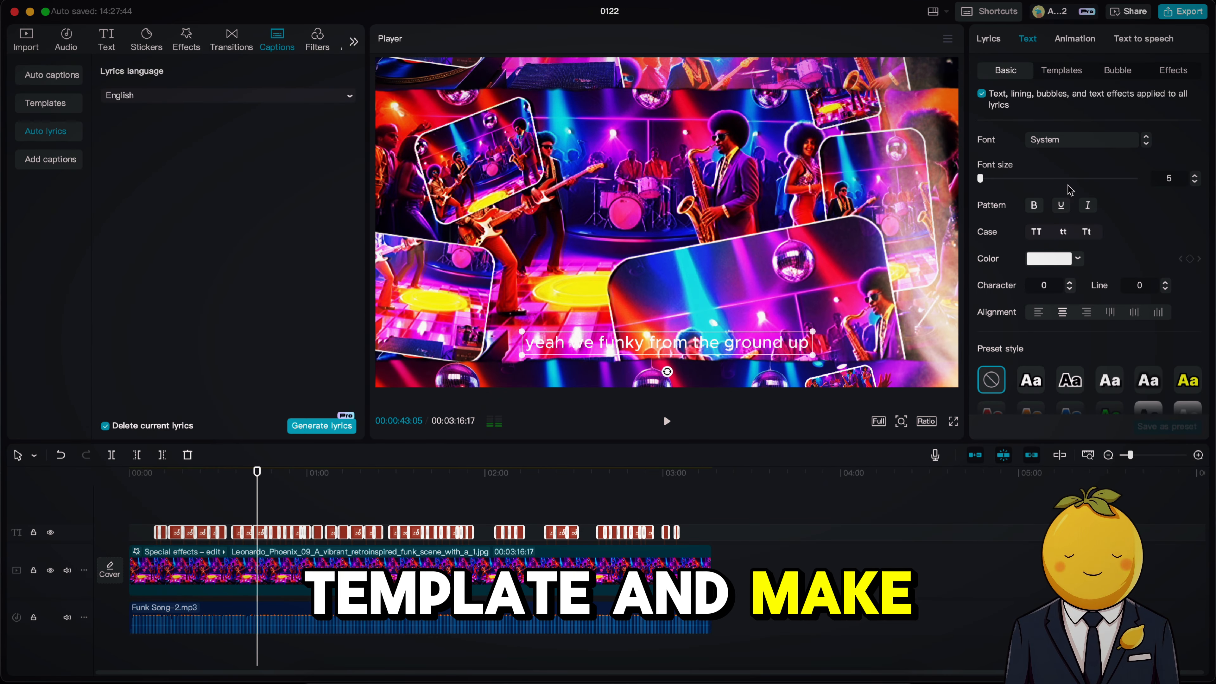
{"action": "left_click", "coordinate": [1061, 70]}
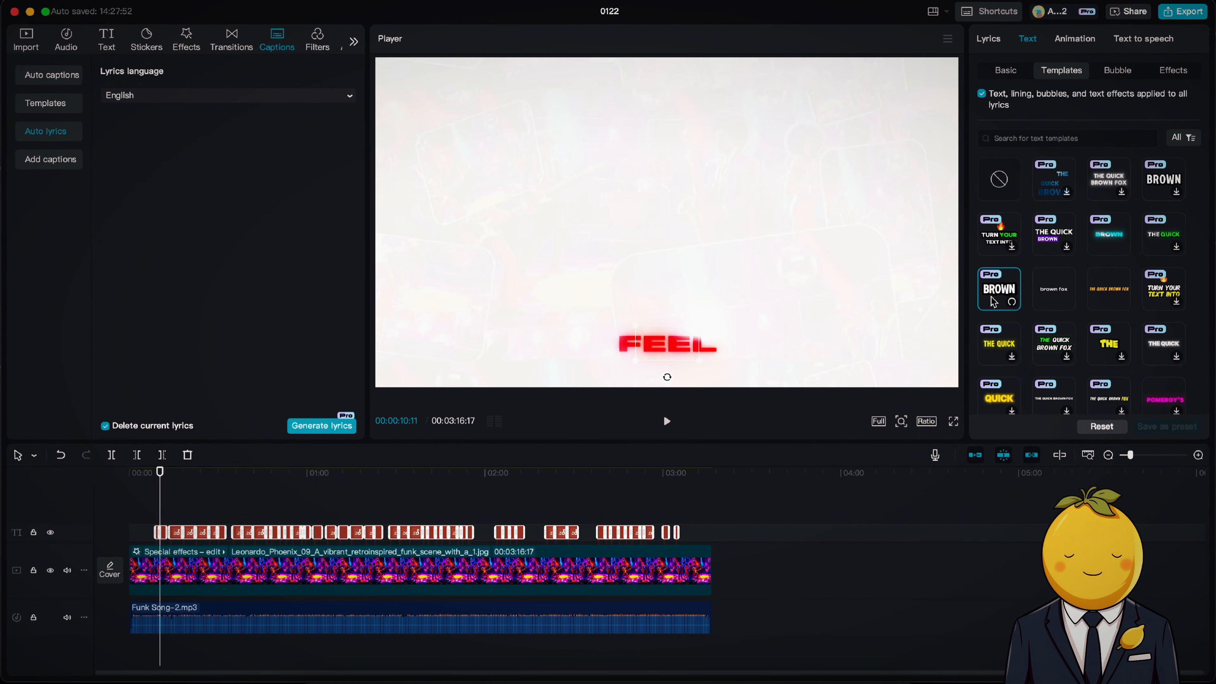
{"action": "left_click", "coordinate": [666, 421]}
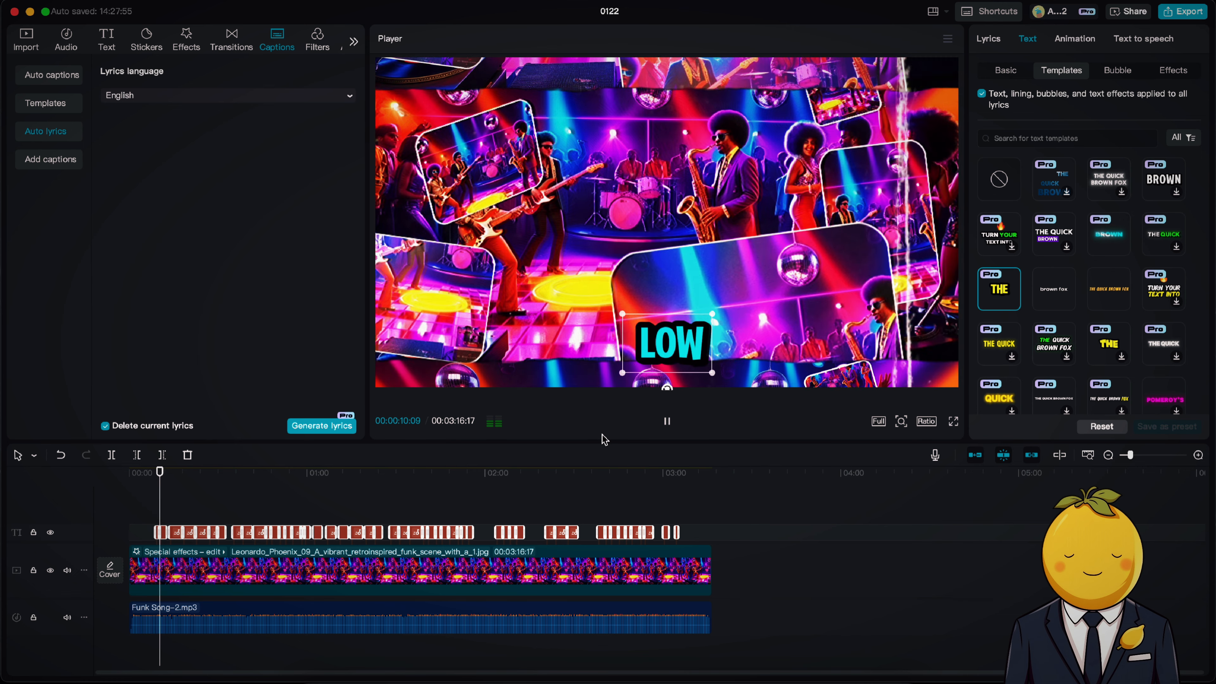
{"action": "left_click", "coordinate": [667, 421]}
Delete the Light Leak 3 effect from the image clip and play the video to check it
{"action": "left_click", "coordinate": [254, 582]}
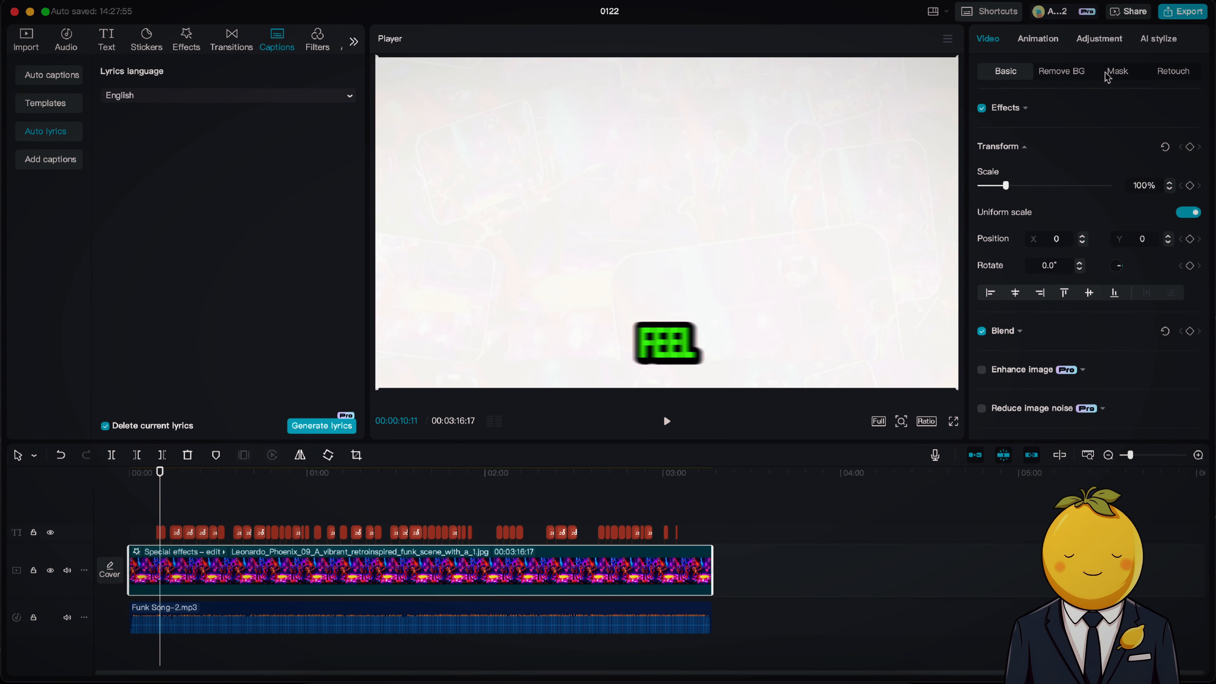
{"action": "left_click", "coordinate": [1025, 109]}
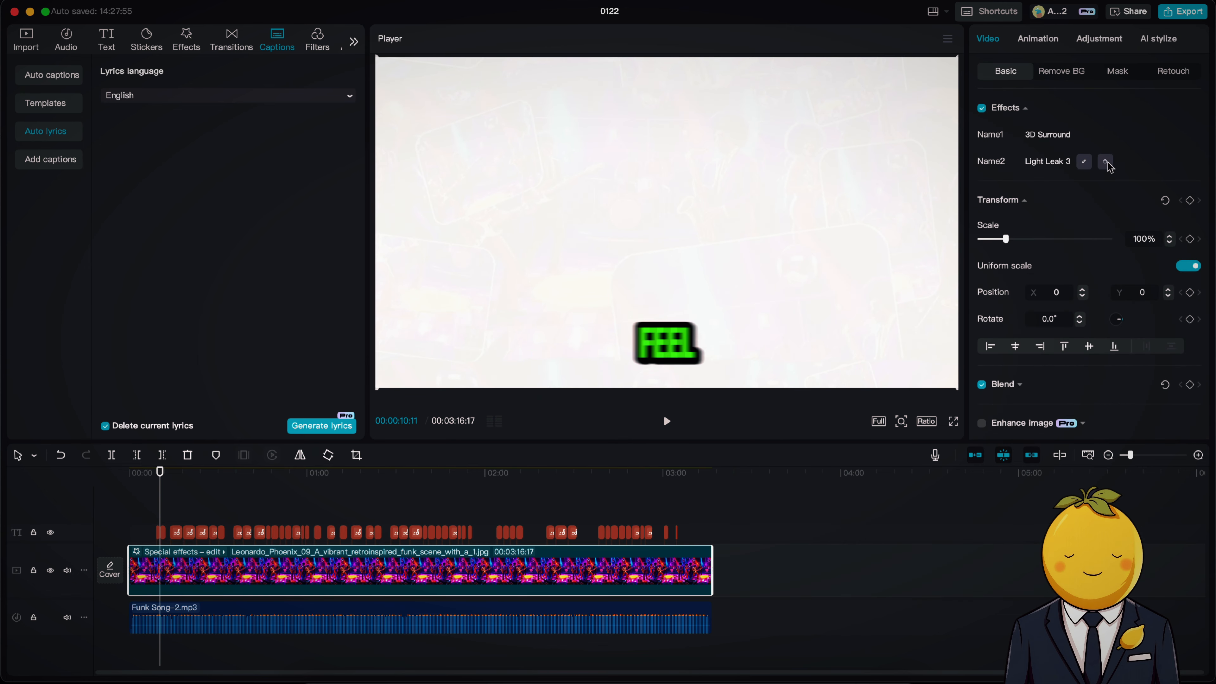
{"action": "left_click", "coordinate": [1105, 162]}
{"action": "key", "text": "space"}
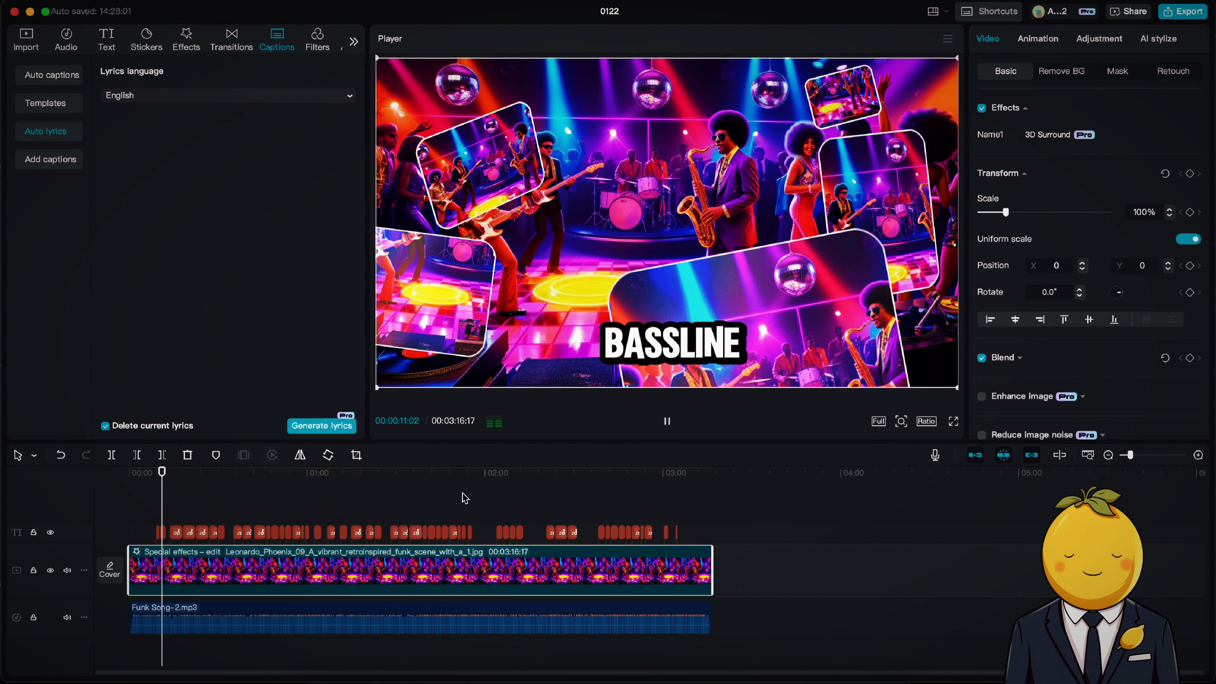
{"action": "left_click", "coordinate": [1057, 73]}
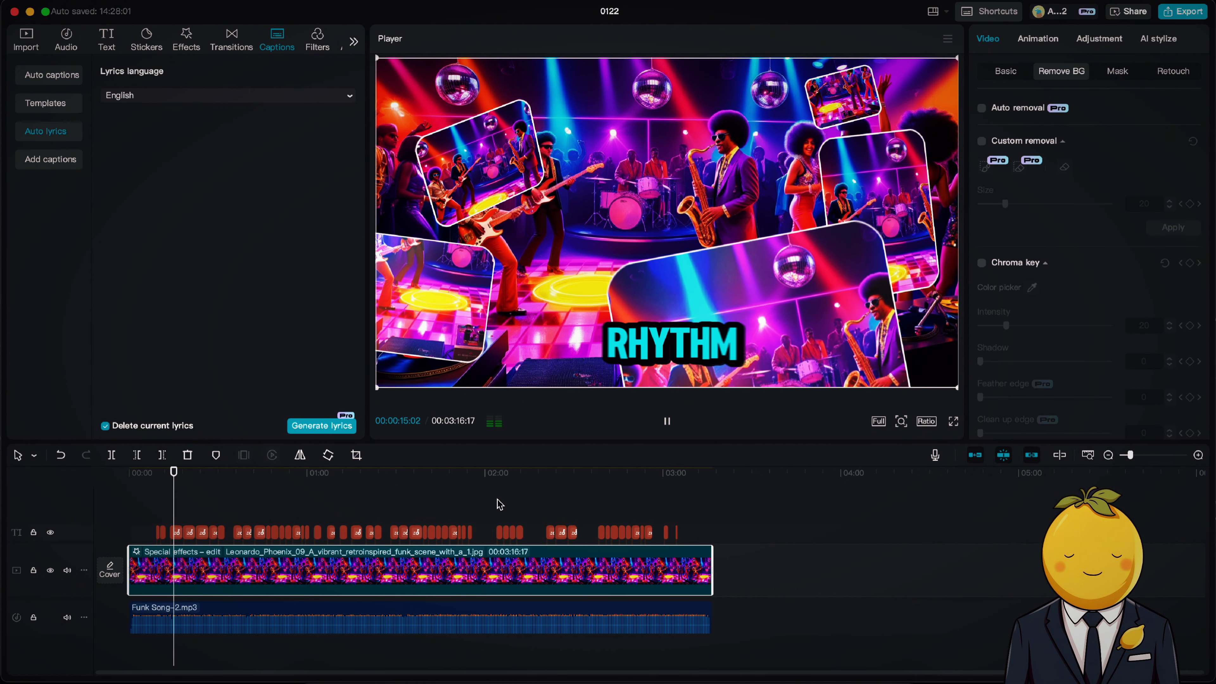
Try the plain white "The quick brown fox" template and the white uppercase full-line template on the lyrics
{"action": "left_click", "coordinate": [414, 533]}
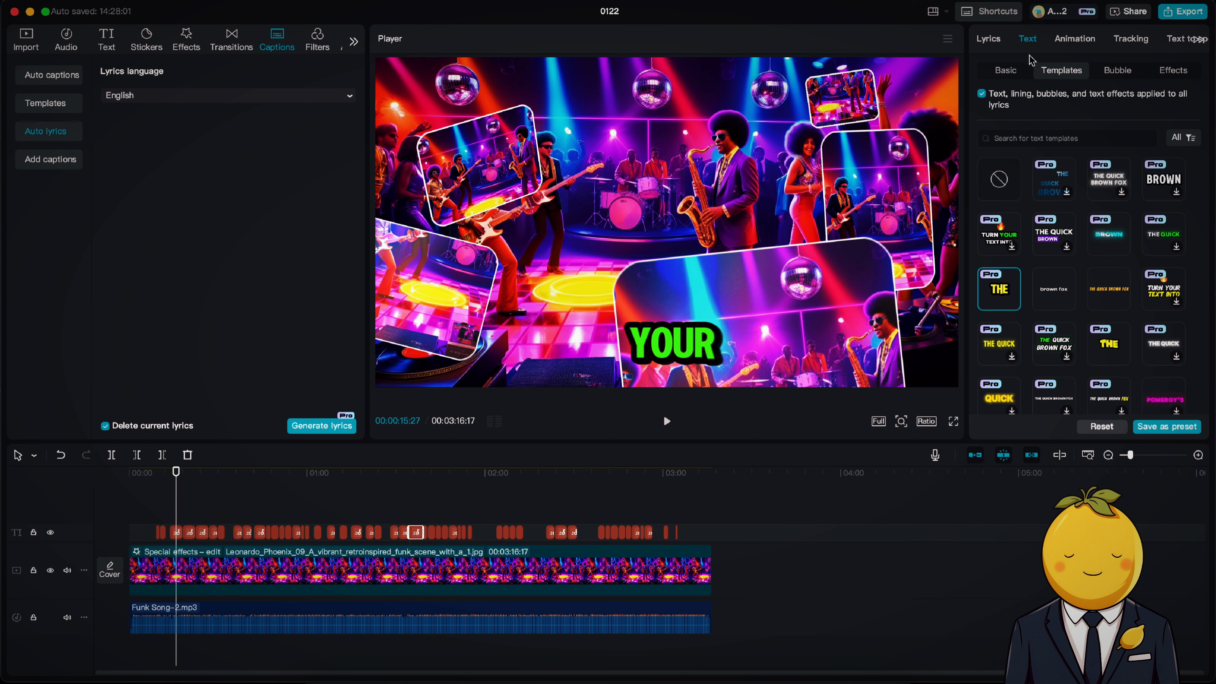
{"action": "scroll", "coordinate": [1120, 354], "scroll_direction": "down", "scroll_amount": 3}
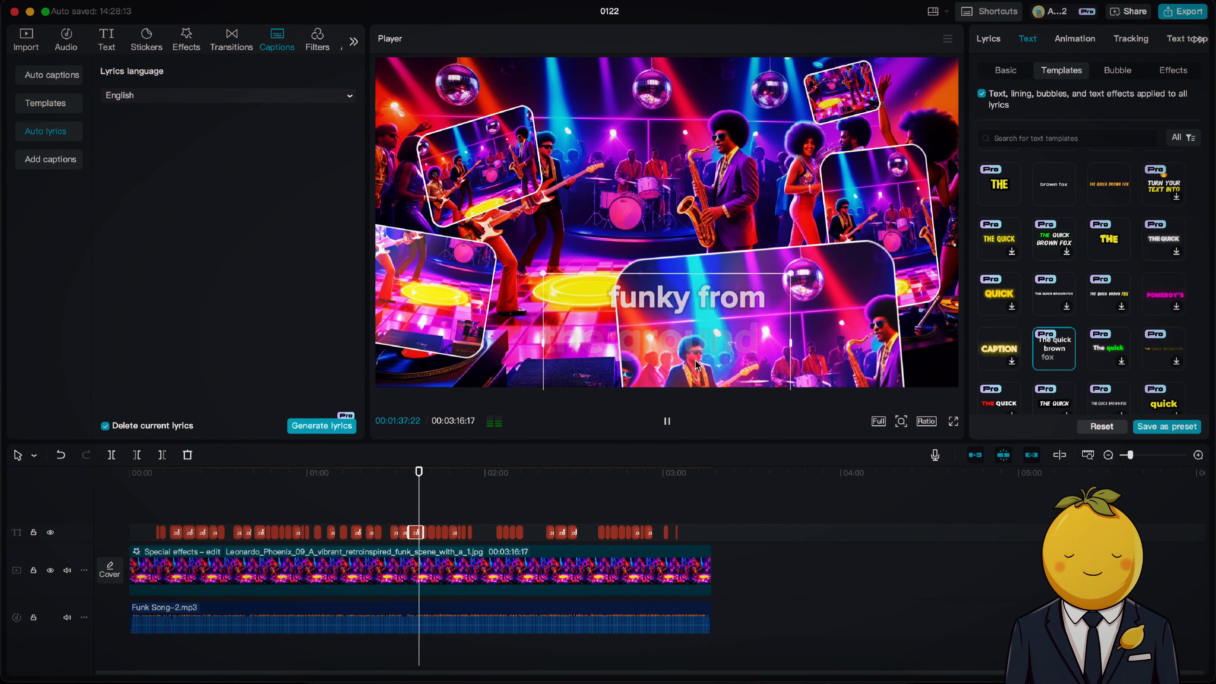
{"action": "key", "text": "space"}
{"action": "scroll", "coordinate": [1083, 301], "scroll_direction": "down", "scroll_amount": 2}
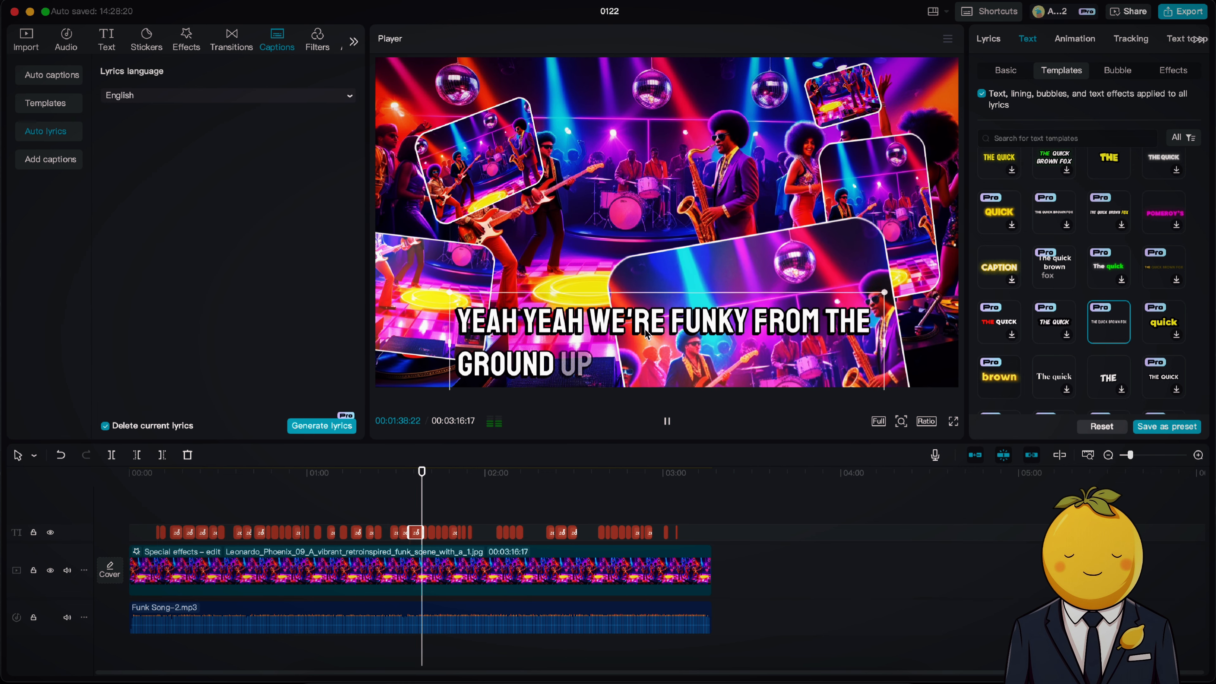
Apply the stacked blue "THE QUICK BROWN" text template to all the lyrics and preview it
{"action": "scroll", "coordinate": [1016, 306], "scroll_direction": "up", "scroll_amount": 4}
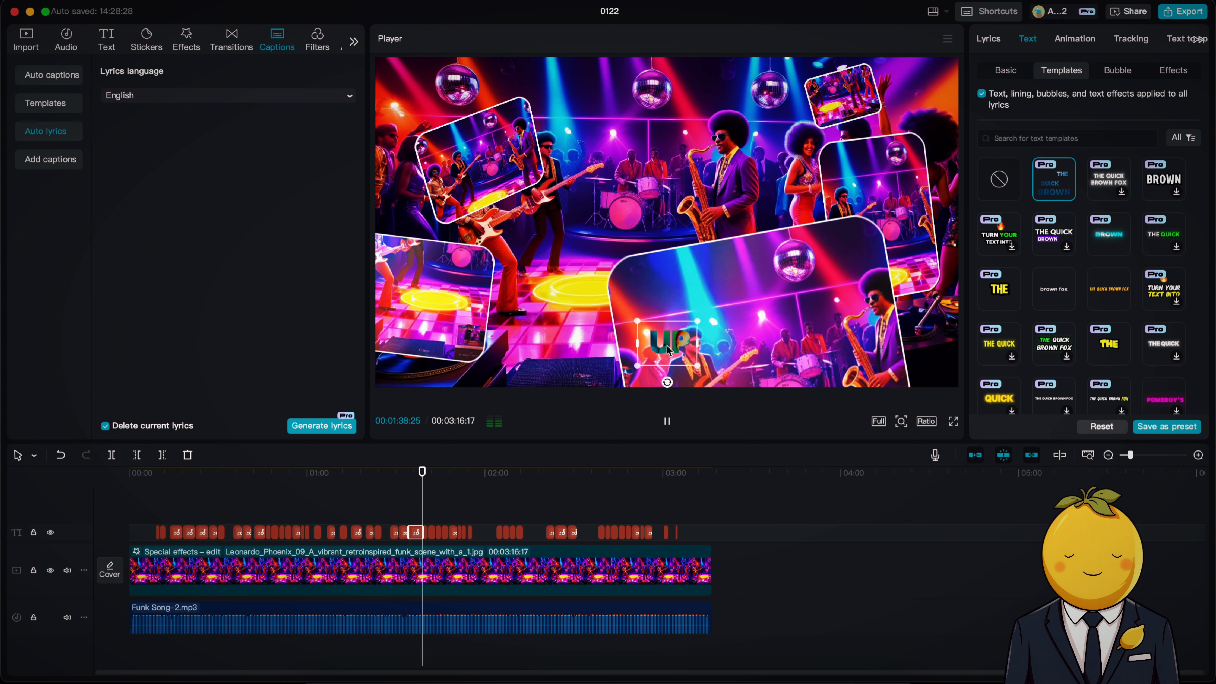
{"action": "left_click", "coordinate": [666, 418]}
{"action": "key", "text": "space"}
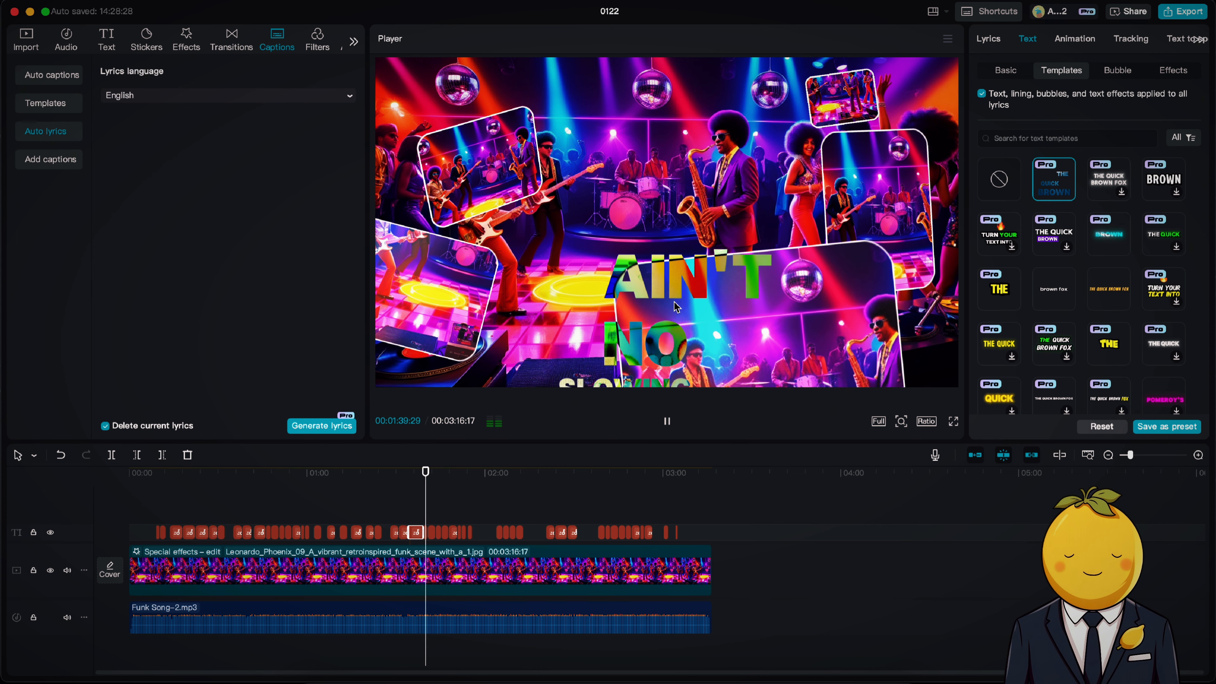
Move the lyrics text up to about the middle of the video frame and preview the new placement
{"action": "key", "text": "space"}
{"action": "left_click_drag", "start_coordinate": [677, 273], "coordinate": [675, 180]}
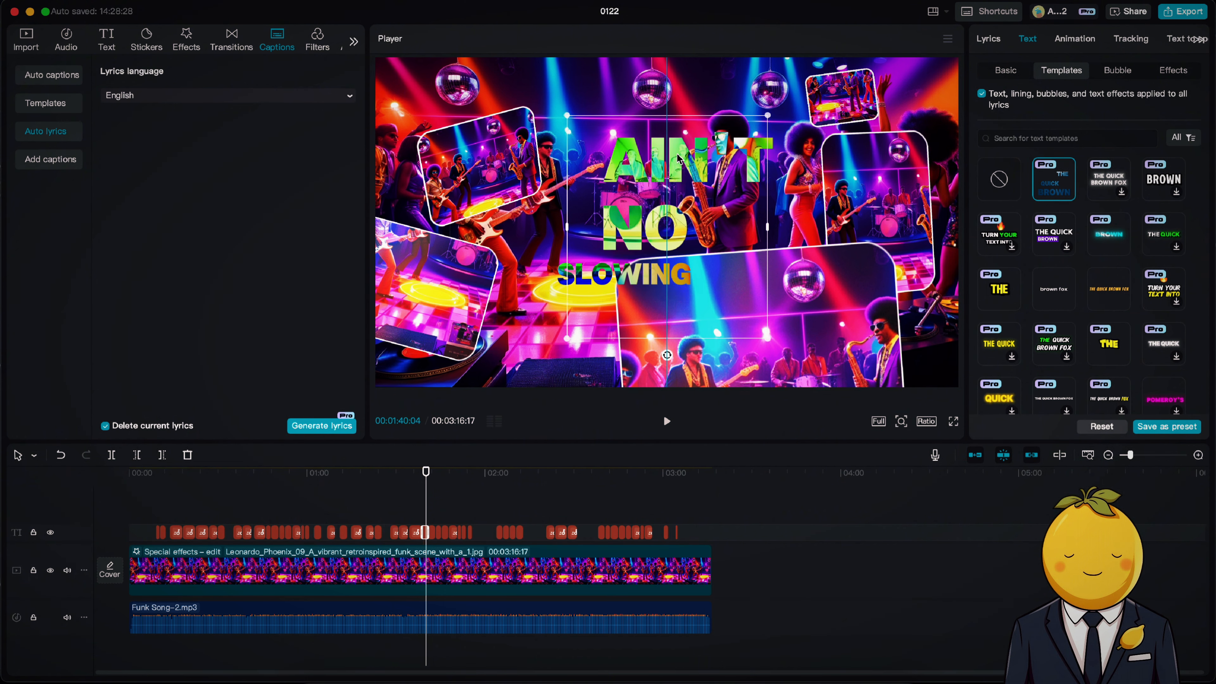
{"action": "key", "text": "space"}
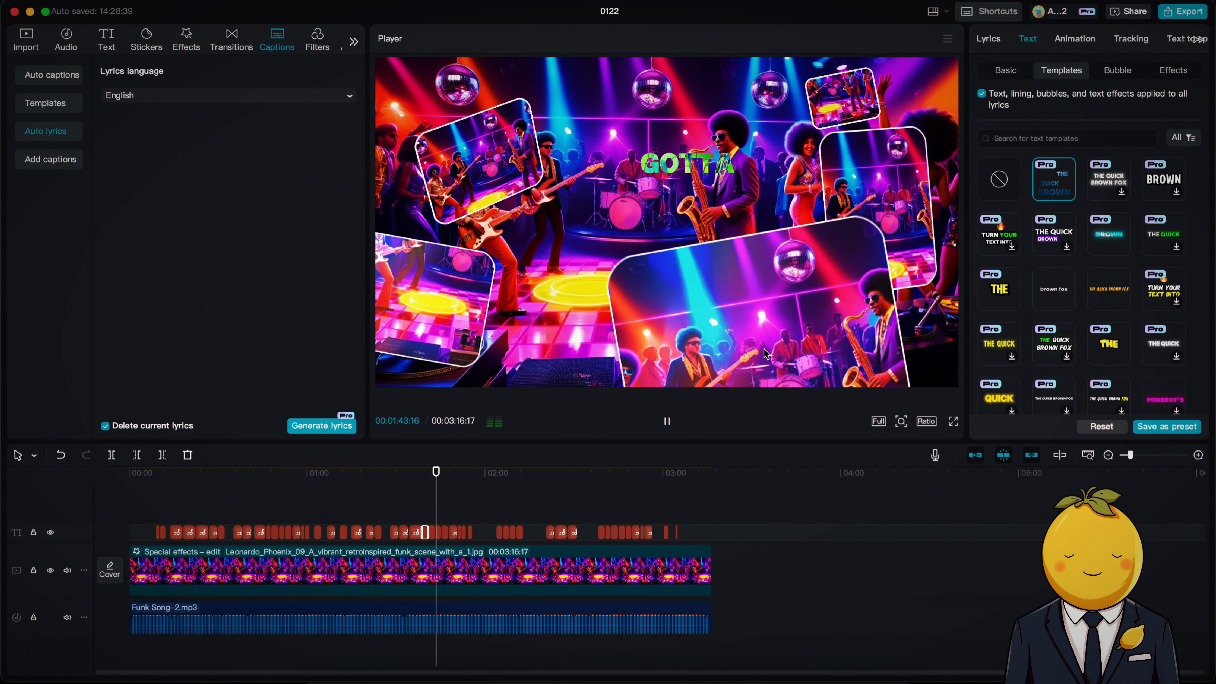
{"action": "key", "text": "XF86AudioLowerVolume"}
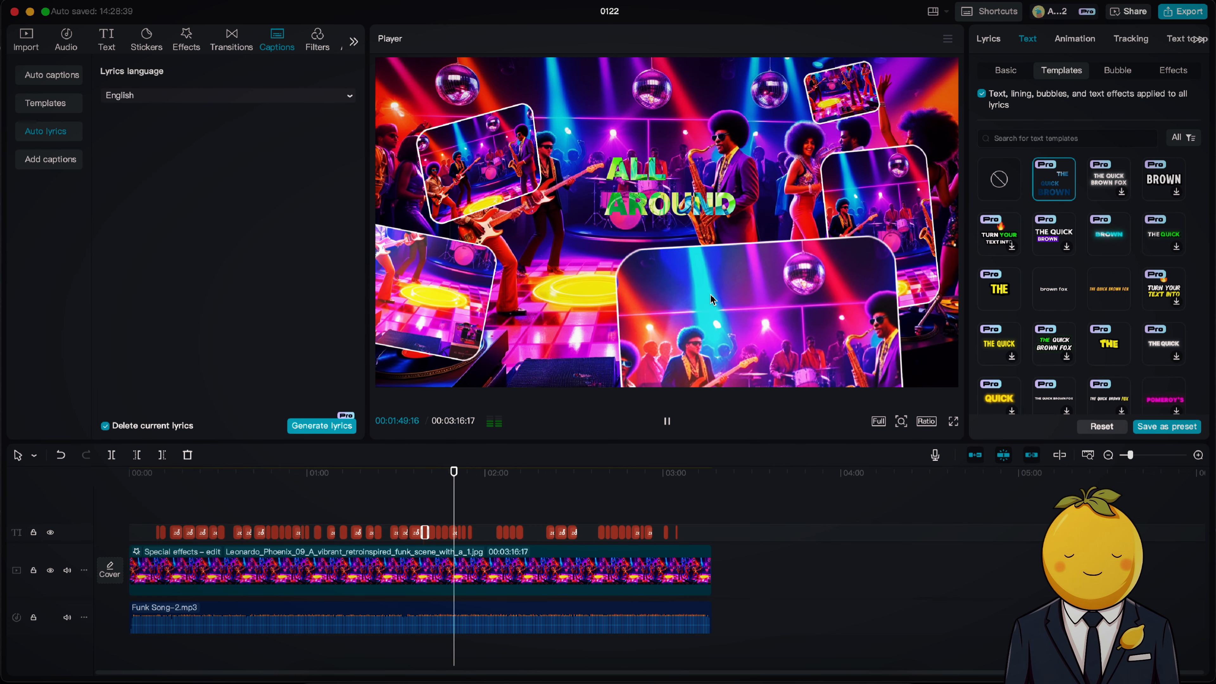
Try a black background behind the lyrics text and turn it off
{"action": "left_click", "coordinate": [1011, 71]}
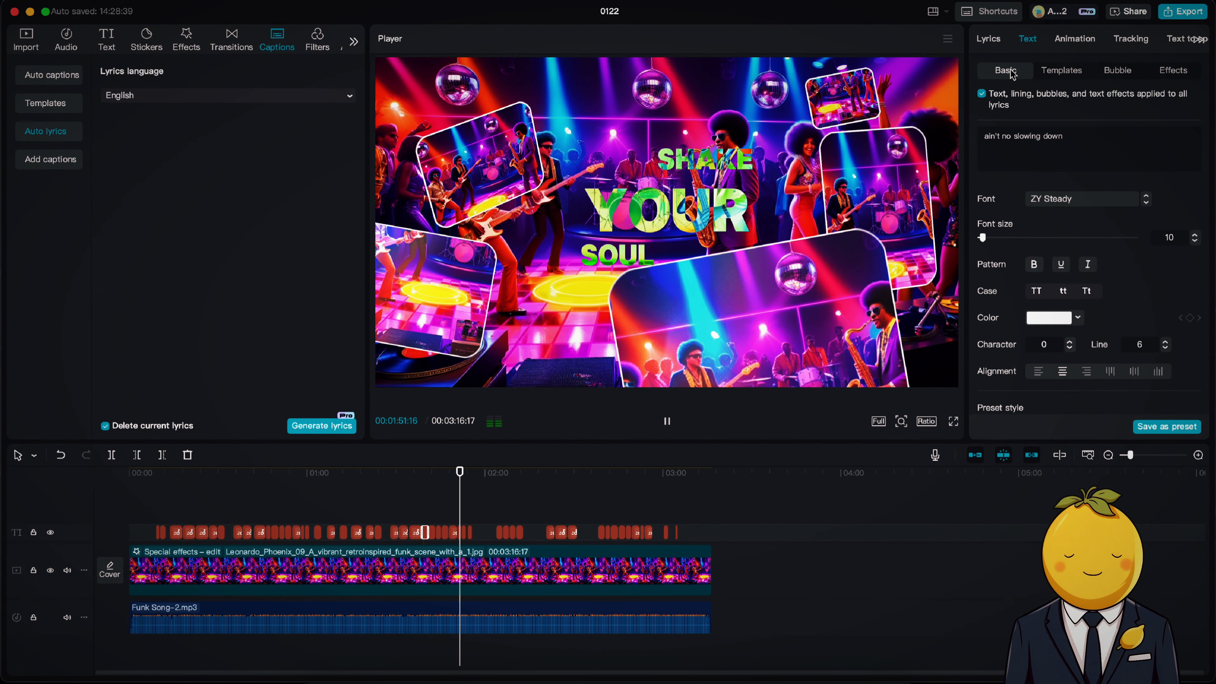
{"action": "key", "text": "space"}
{"action": "scroll", "coordinate": [1101, 268], "scroll_direction": "down", "scroll_amount": 5}
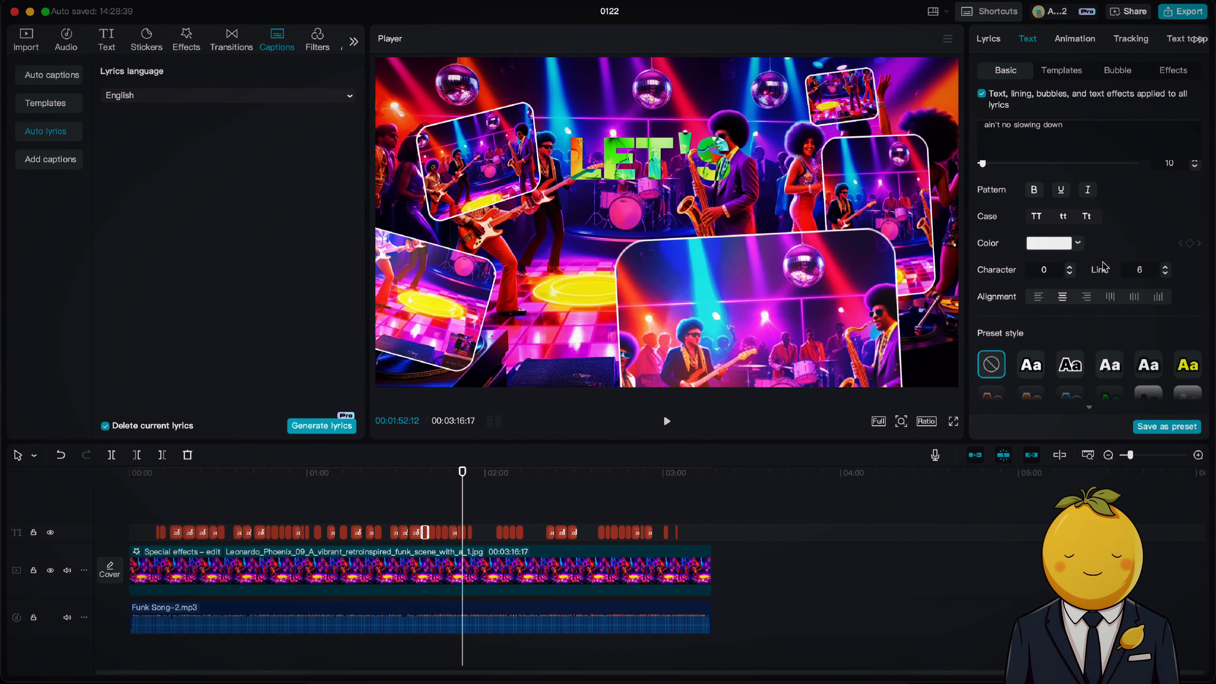
{"action": "scroll", "coordinate": [1103, 271], "scroll_direction": "down", "scroll_amount": 6}
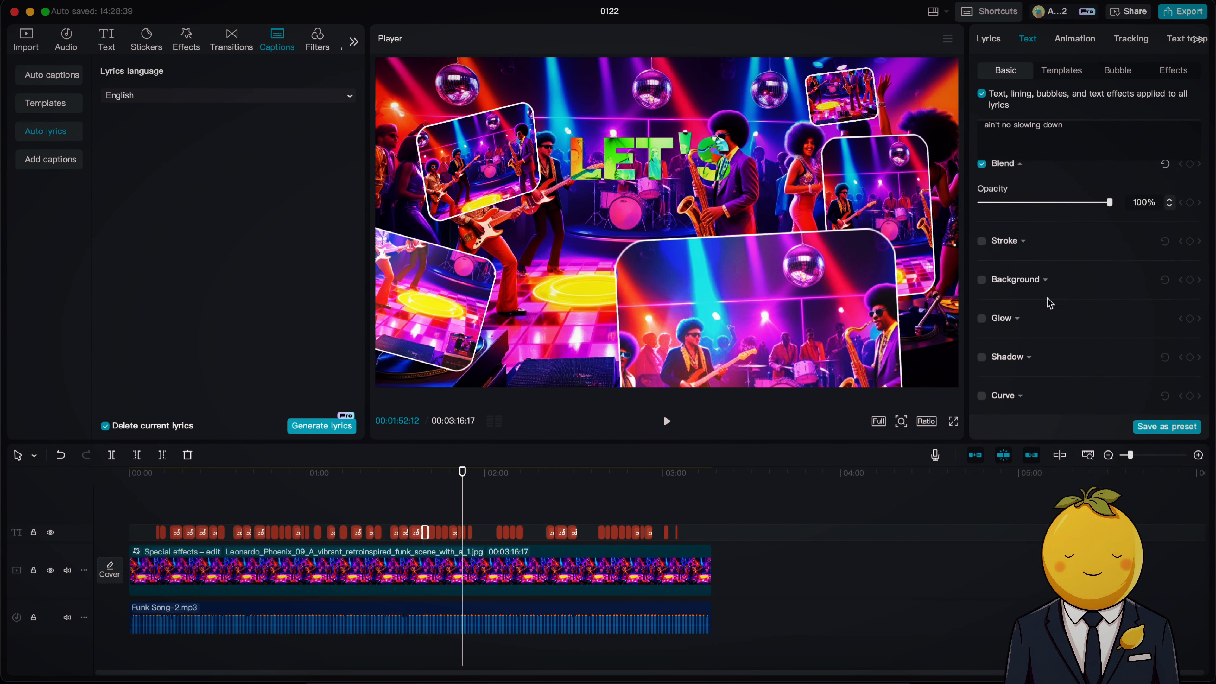
{"action": "left_click", "coordinate": [981, 283]}
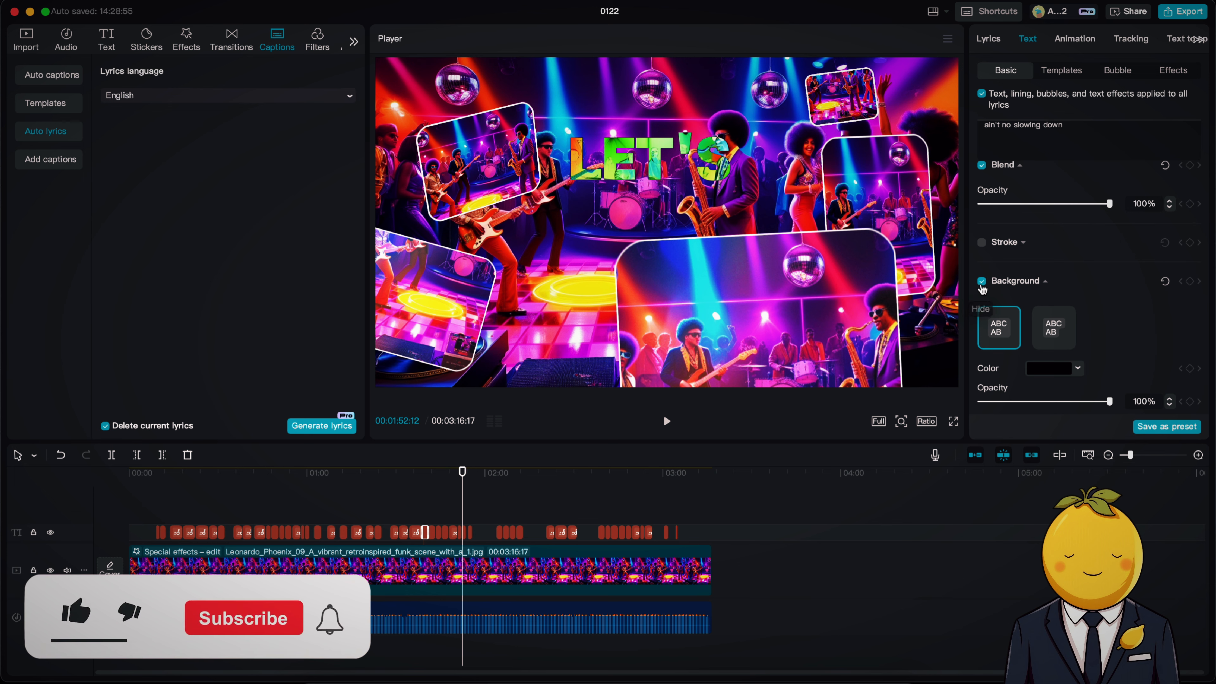
{"action": "left_click", "coordinate": [982, 284]}
{"action": "scroll", "coordinate": [985, 283], "scroll_direction": "up", "scroll_amount": 2}
{"action": "scroll", "coordinate": [1001, 263], "scroll_direction": "down", "scroll_amount": 1}
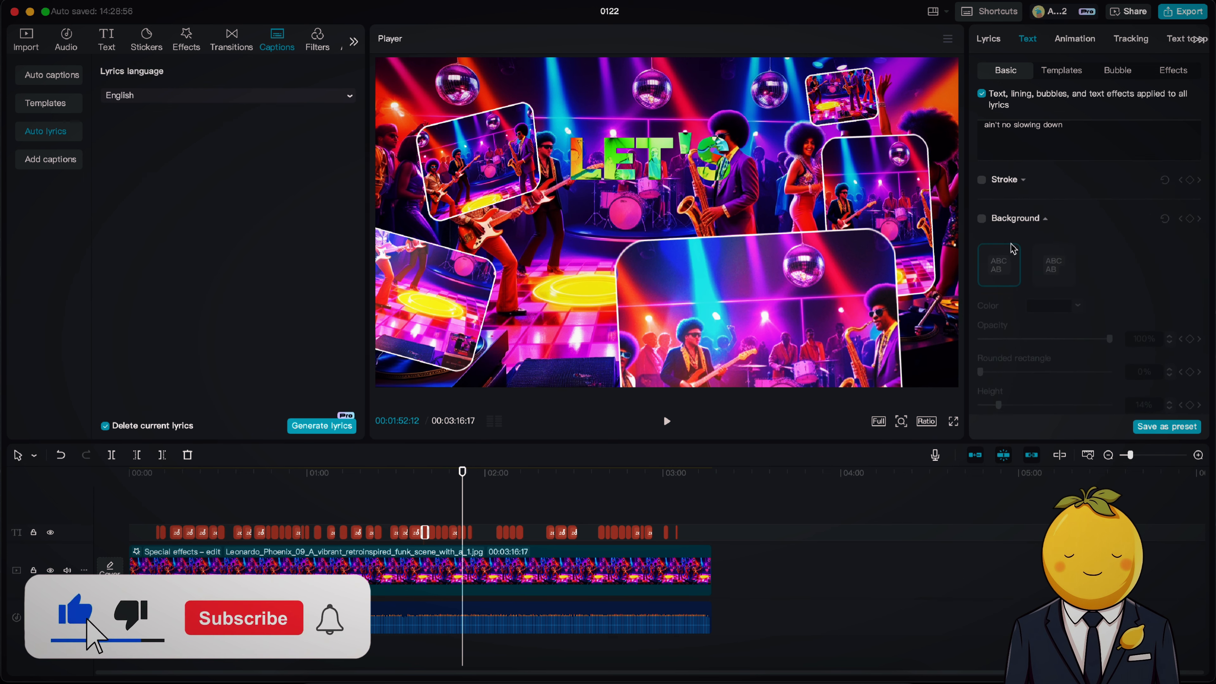
{"action": "left_click", "coordinate": [1025, 222]}
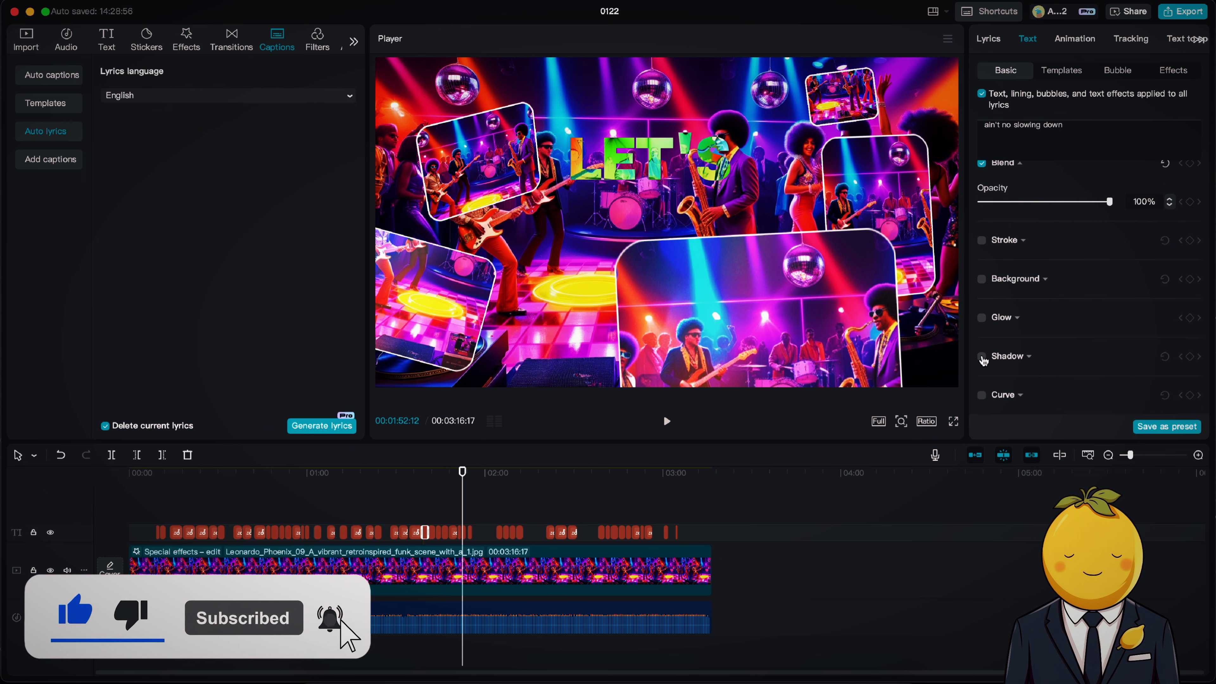
Add a black shadow to the lyrics text with 100% opacity, 30% blurriness and a distance of 10
{"action": "scroll", "coordinate": [1006, 335], "scroll_direction": "down", "scroll_amount": 3}
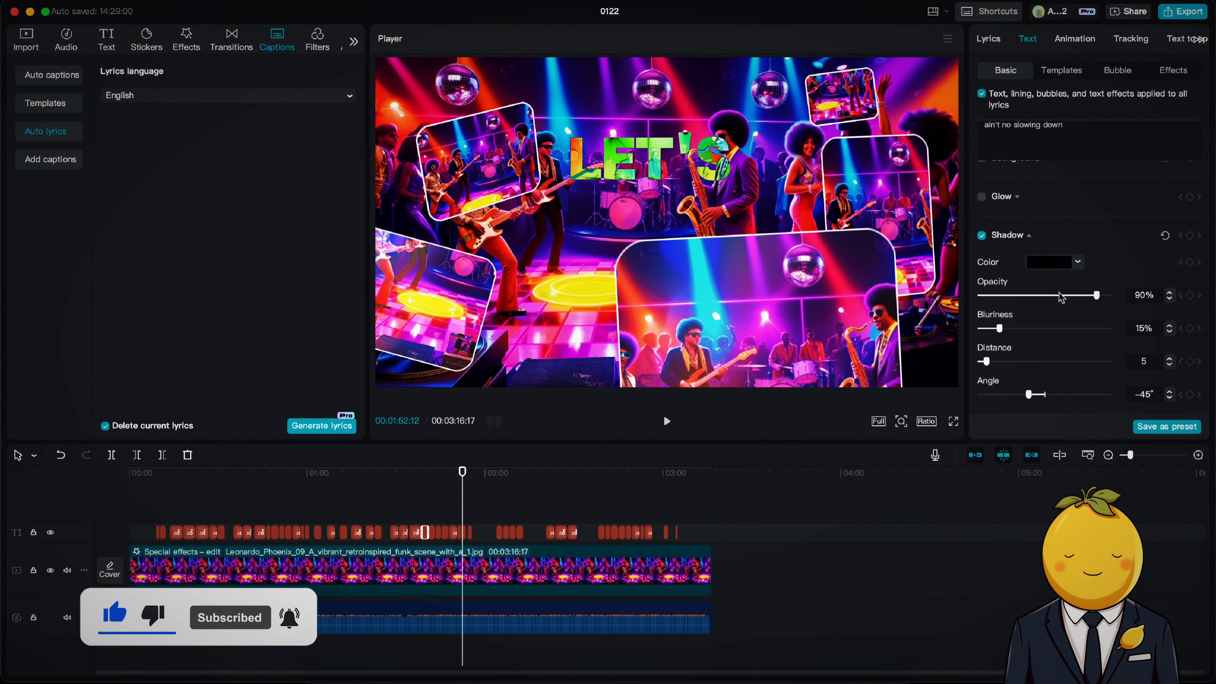
{"action": "left_click_drag", "start_coordinate": [1096, 295], "coordinate": [1012, 297]}
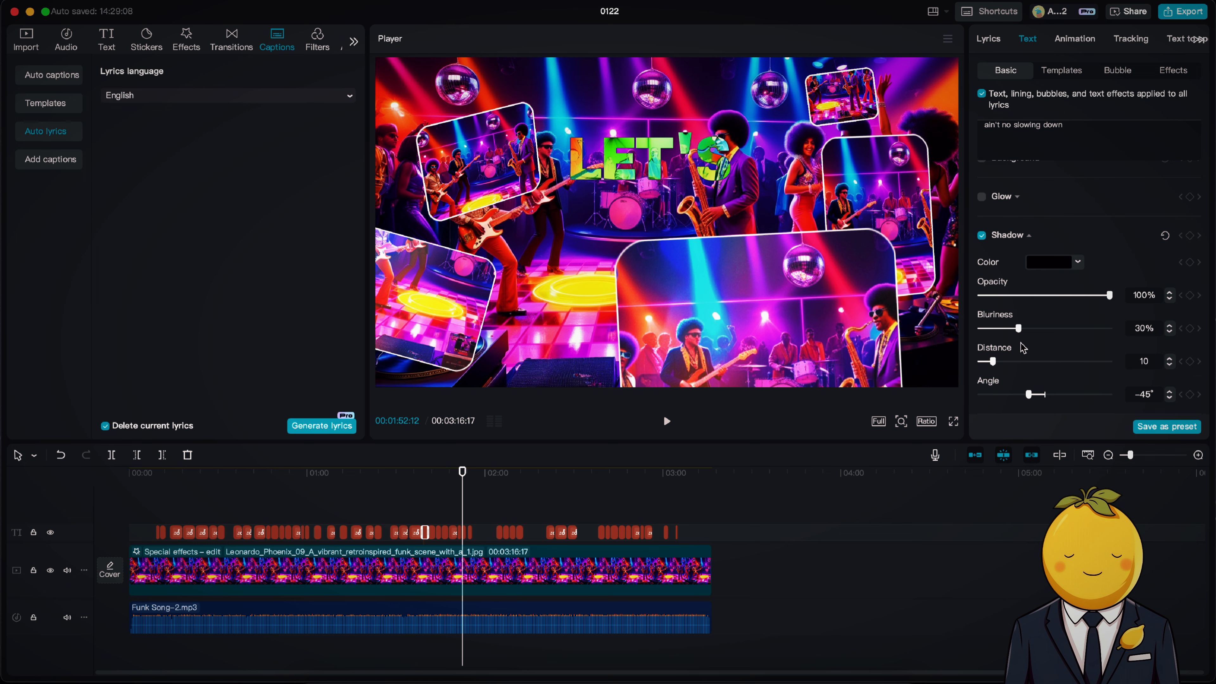
{"action": "scroll", "coordinate": [1023, 348], "scroll_direction": "down", "scroll_amount": 1}
Try a black stroke on the lyrics text and turn it off
{"action": "scroll", "coordinate": [987, 269], "scroll_direction": "up", "scroll_amount": 3}
{"action": "scroll", "coordinate": [991, 230], "scroll_direction": "up", "scroll_amount": 1}
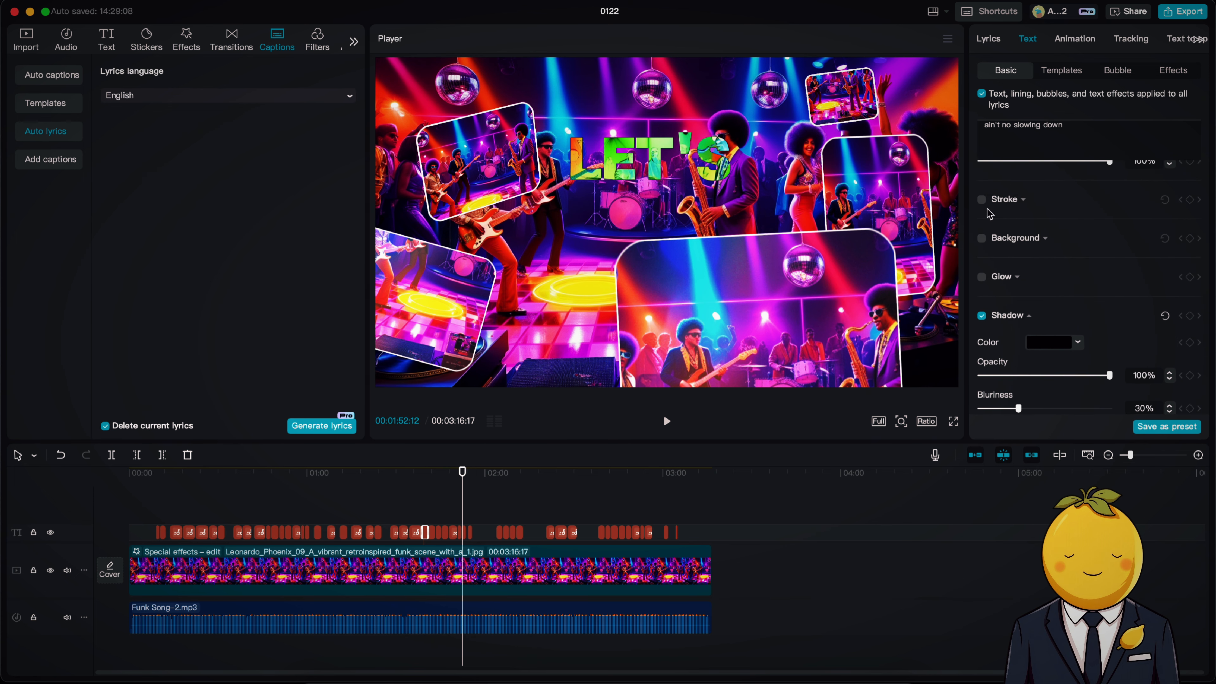
{"action": "left_click", "coordinate": [981, 200]}
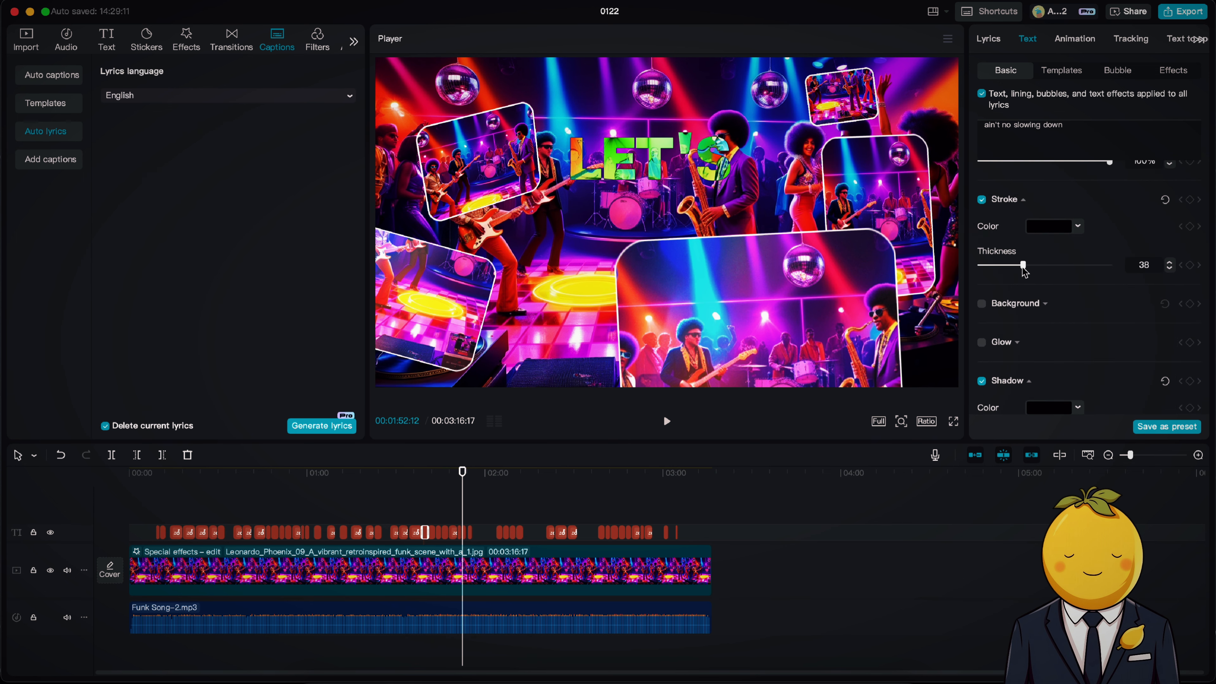
{"action": "left_click", "coordinate": [989, 200]}
Play the video around the two-minute mark to check the look of the styled lyrics
{"action": "key", "text": "space"}
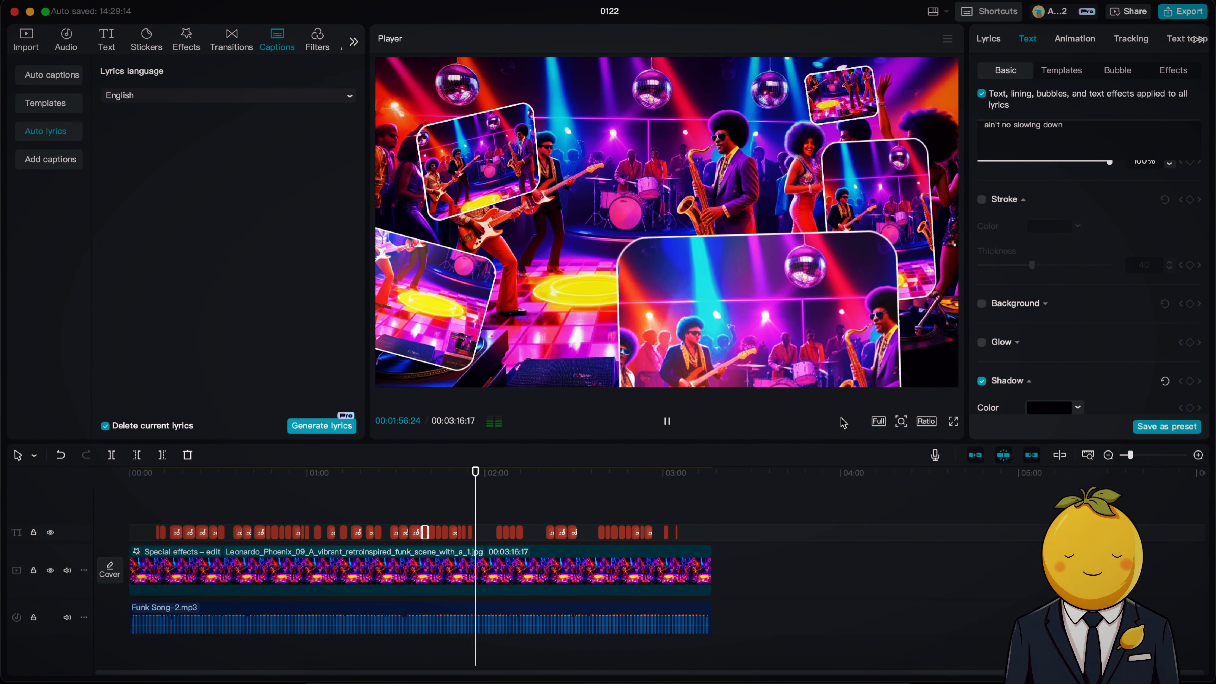
{"action": "left_click", "coordinate": [497, 483]}
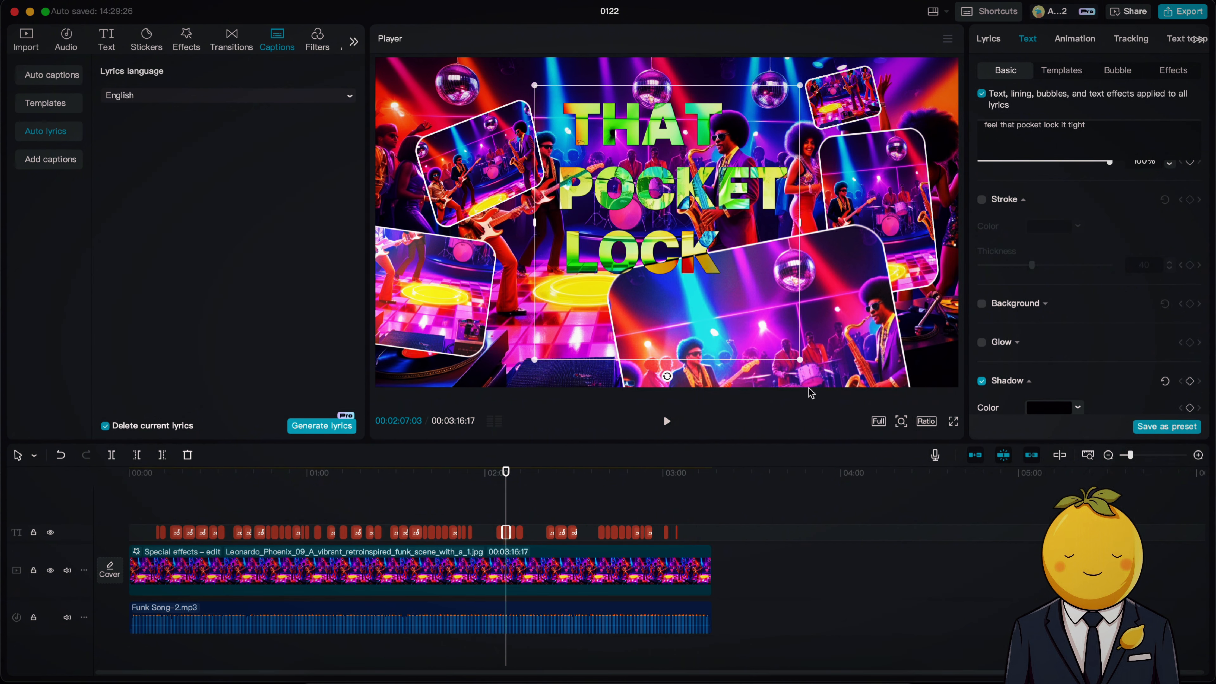
{"action": "key", "text": "space"}
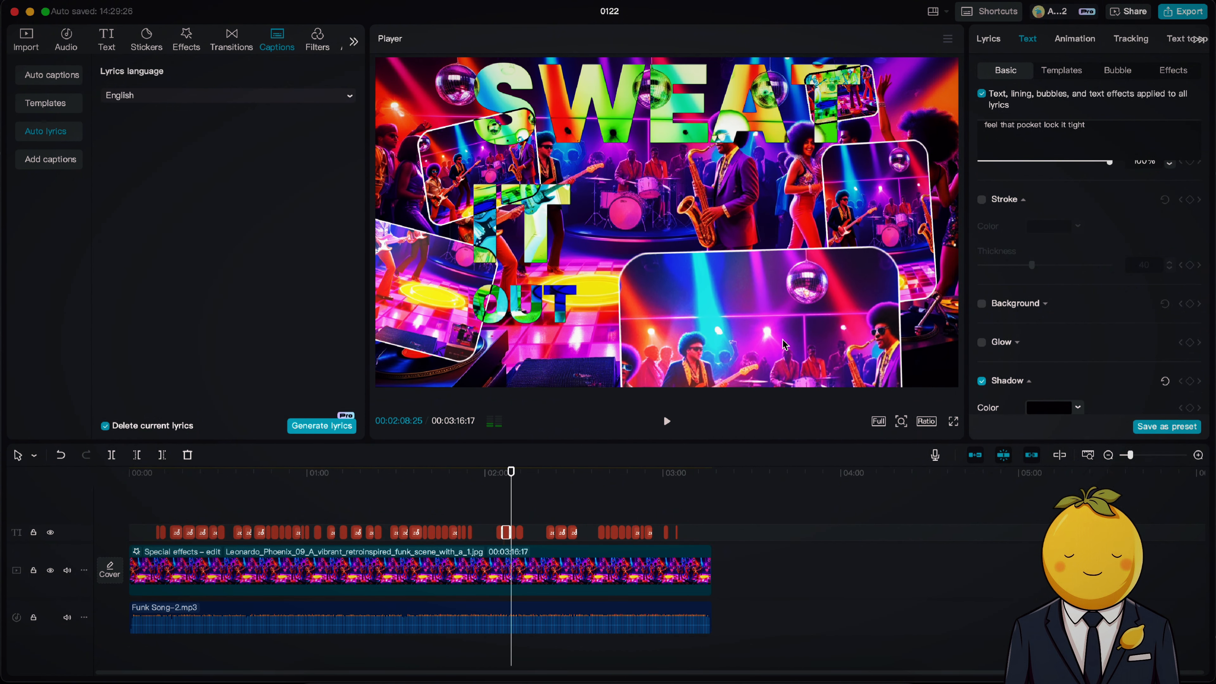